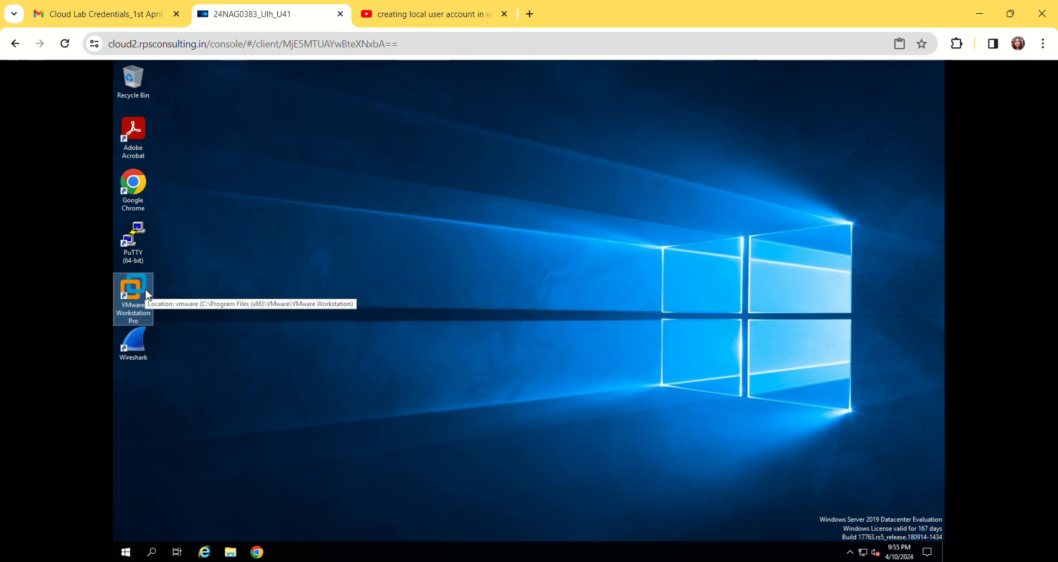
Launch VMware Workstation Pro and close the open FDC and client1 virtual machine tabs
double_click(131, 295)
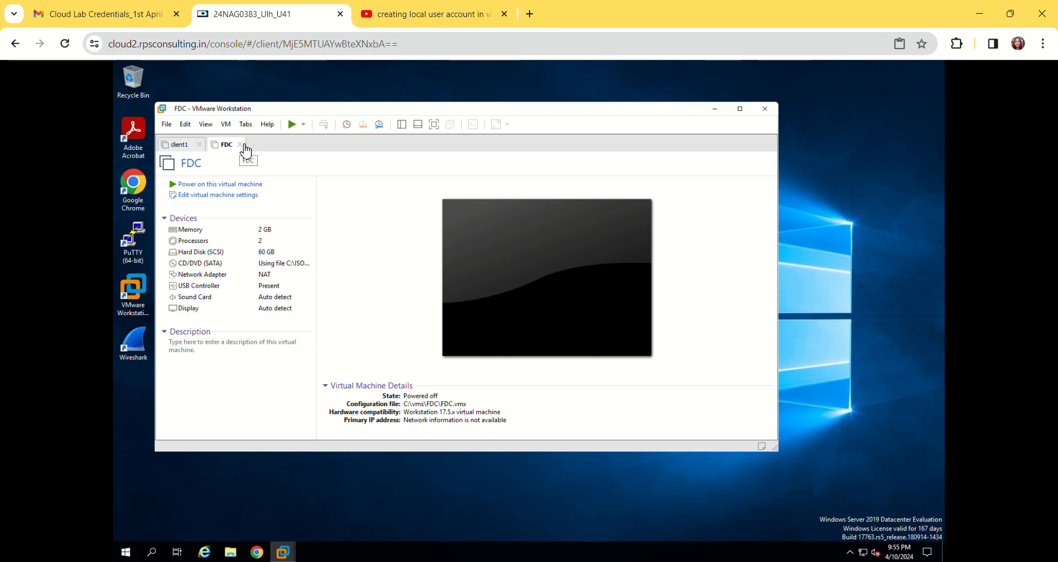
click(240, 144)
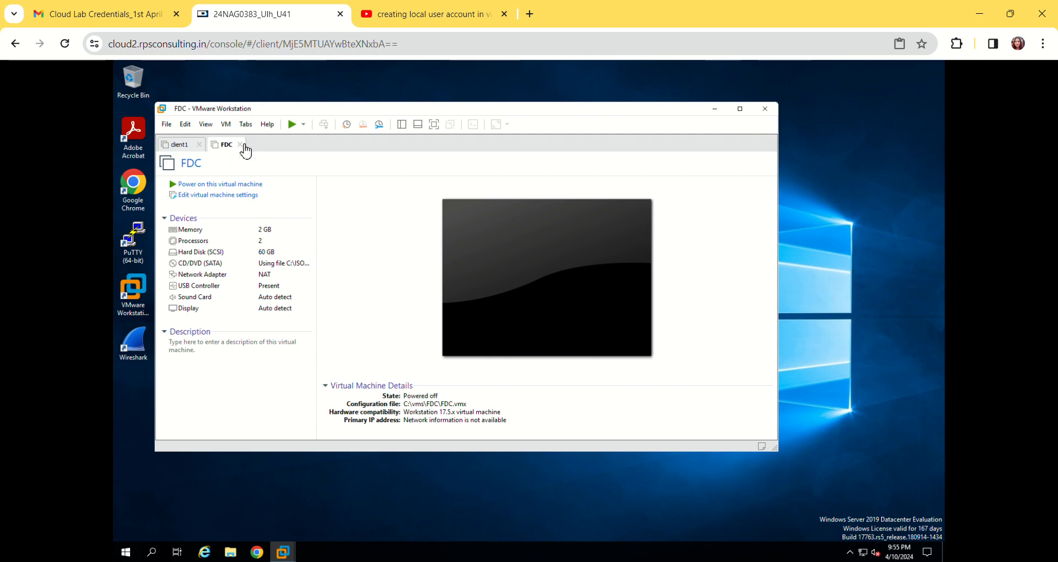
click(200, 145)
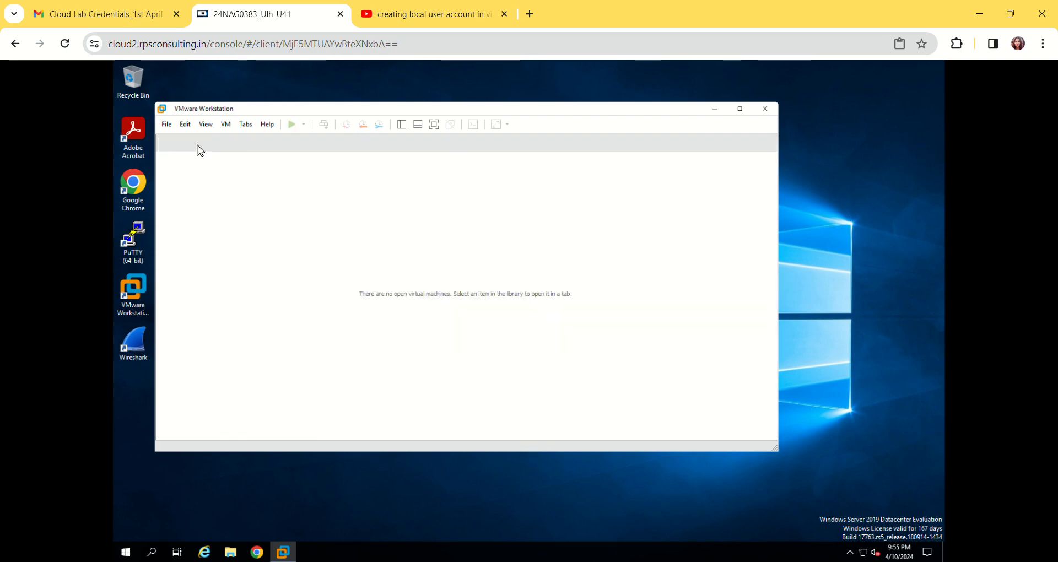
Start a new virtual machine with the Custom (advanced) configuration and accept Workstation 17.5.x hardware compatibility
click(166, 124)
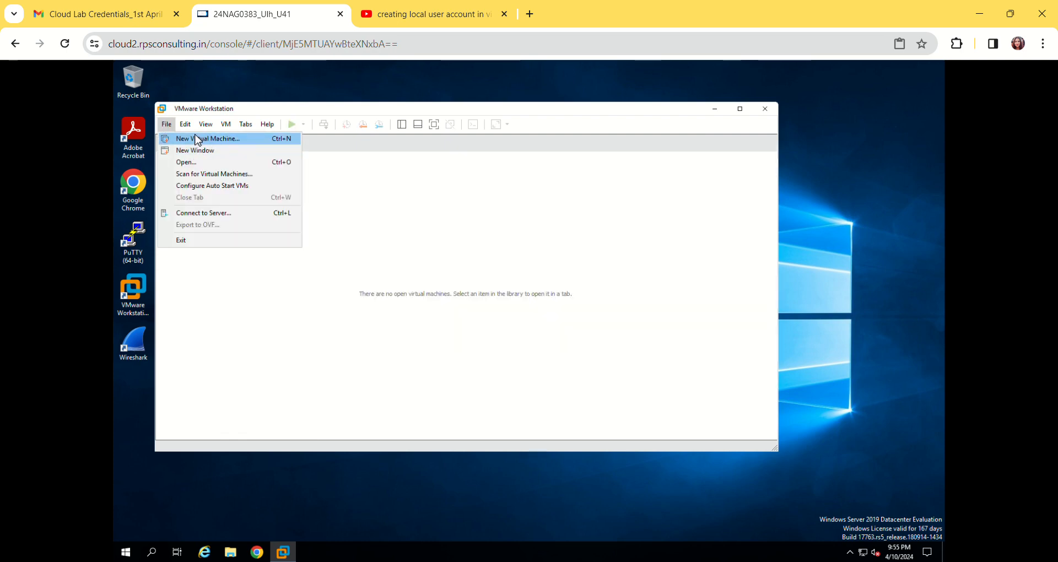
click(197, 139)
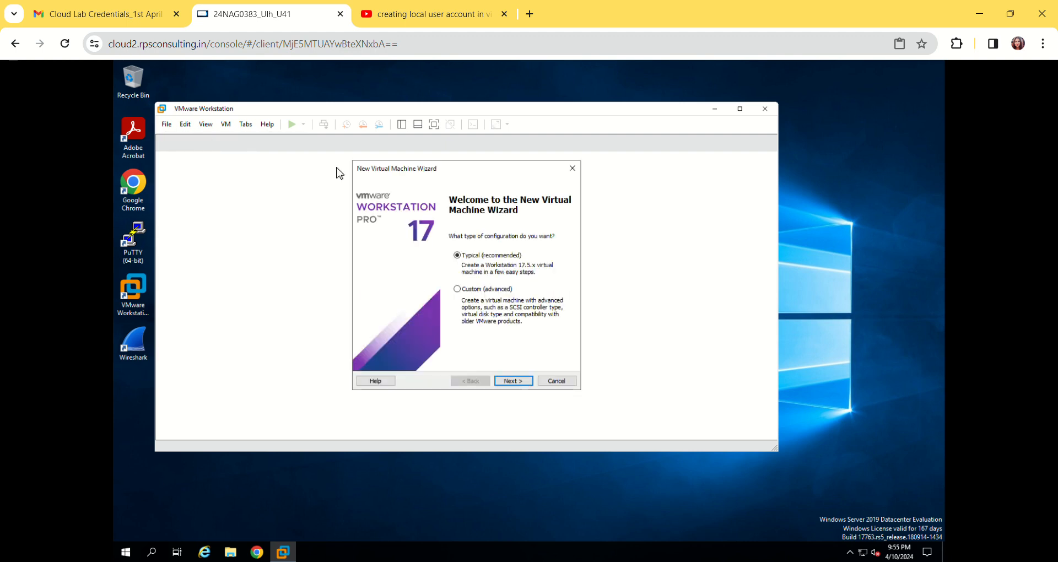
click(459, 290)
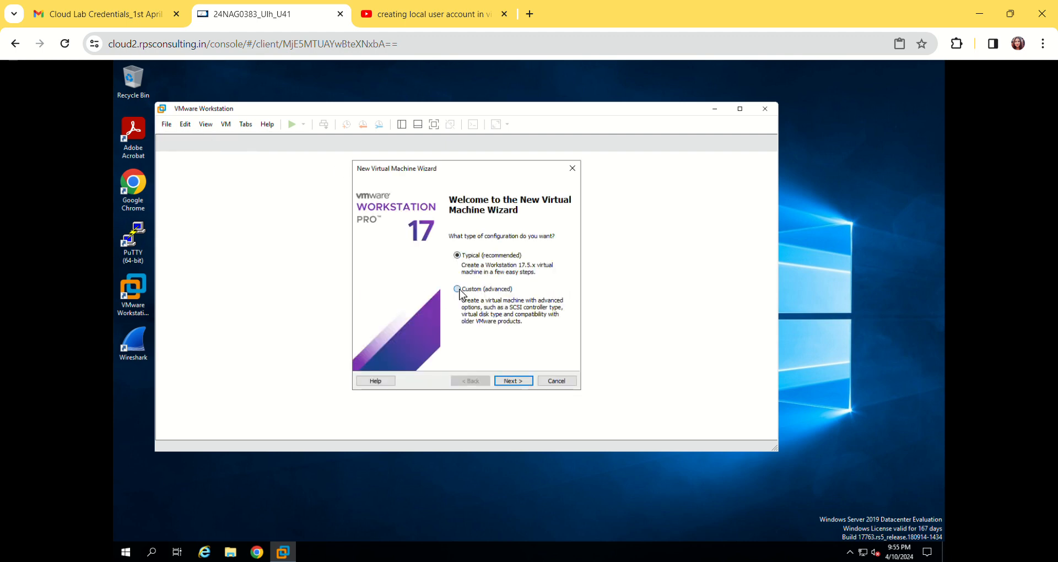
click(509, 381)
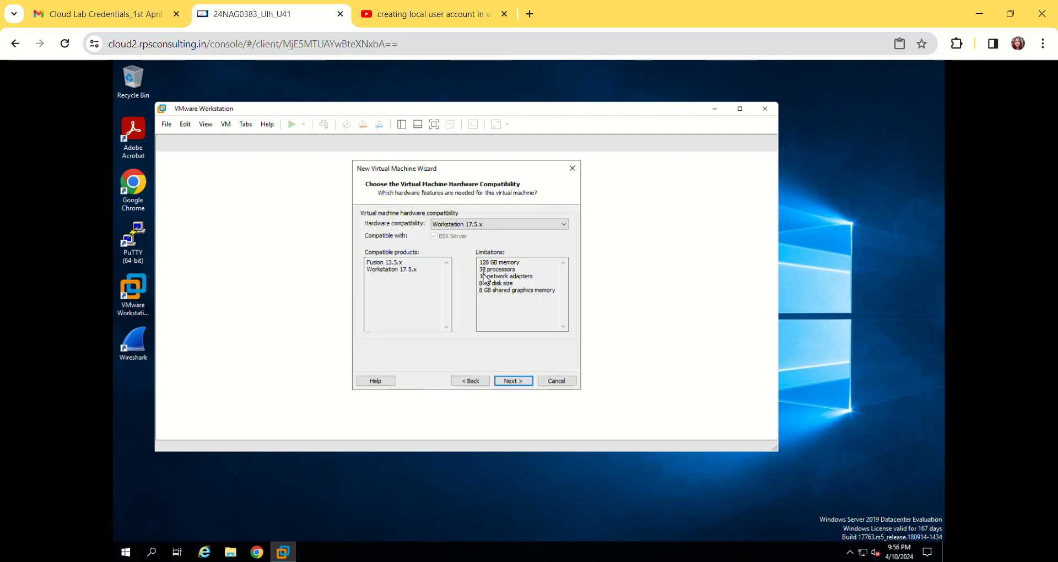
click(512, 381)
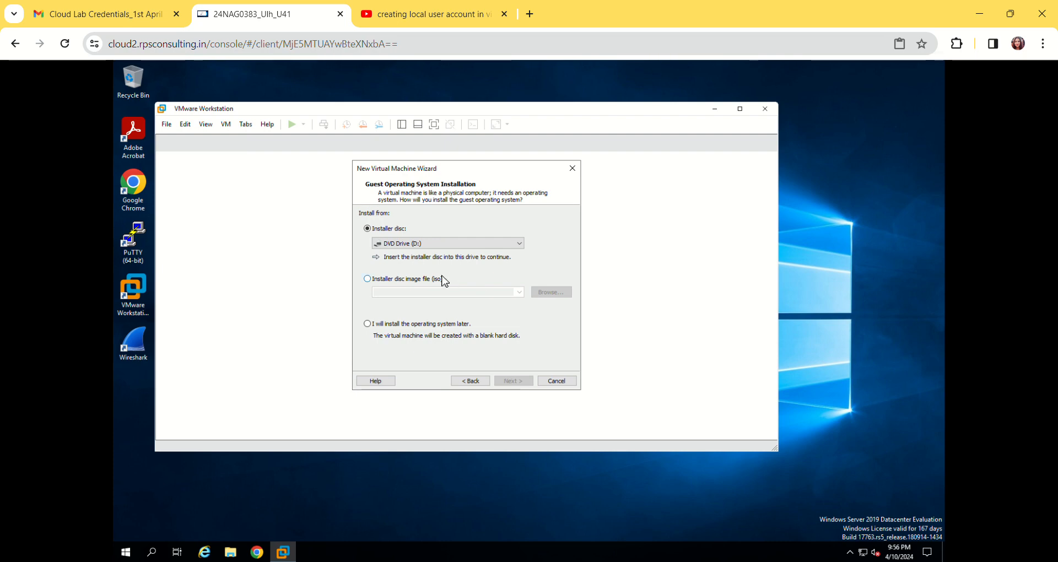
Choose to install the operating system later and accept Microsoft Windows, version Windows 10 x64, as the guest system
click(368, 325)
click(506, 383)
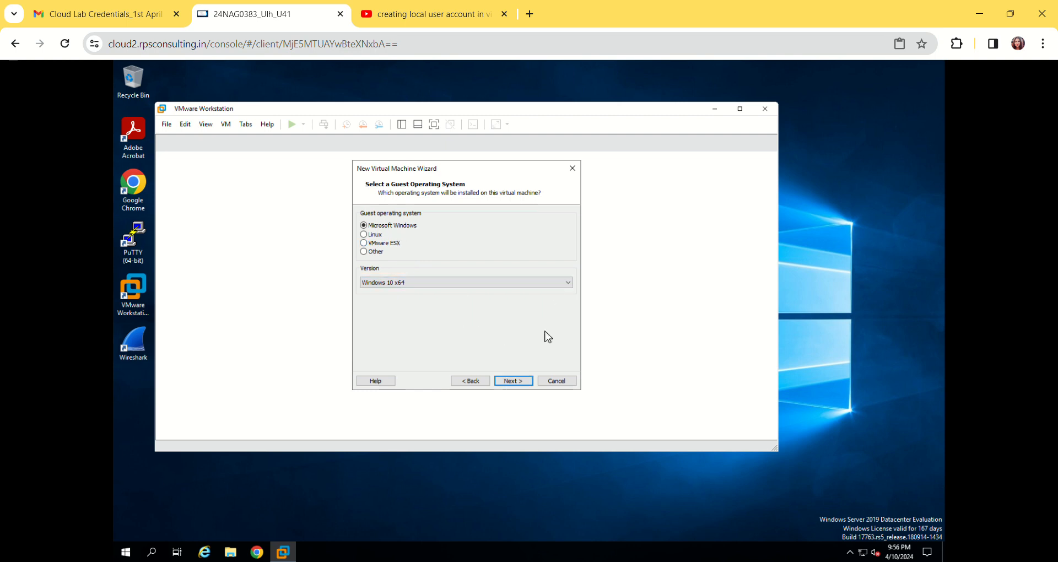
click(513, 381)
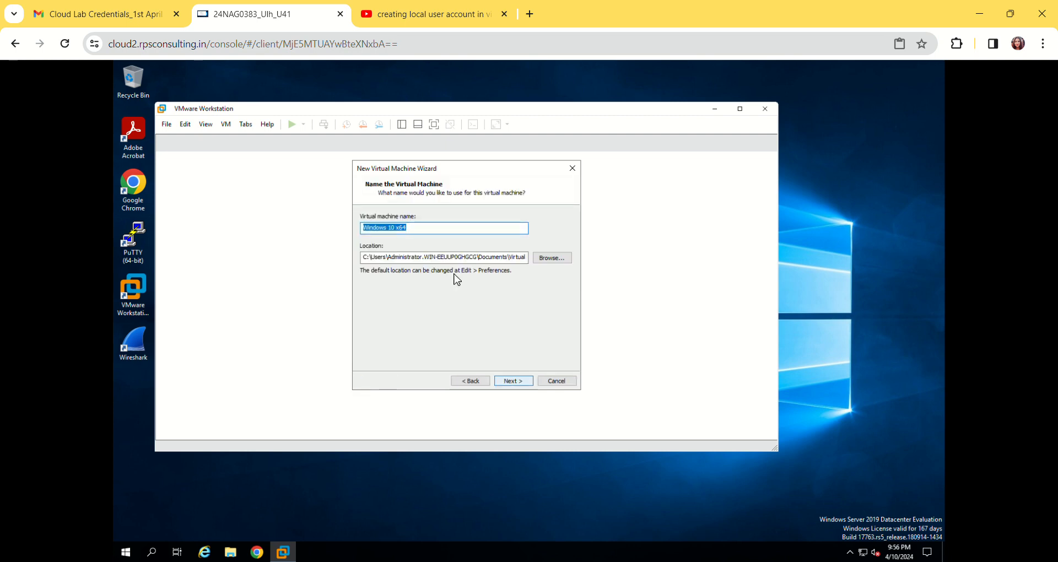
Replace the default virtual machine name with client1
click(462, 228)
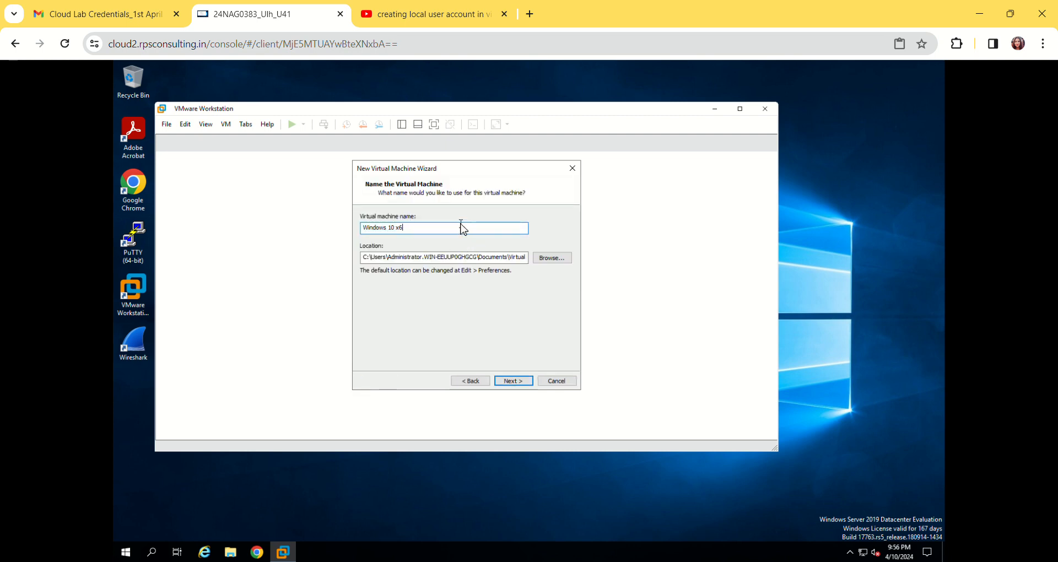
key(BackSpace)
key(BackSpace)
key(BackSpace)
key(BackSpace)
key(BackSpace)
key(BackSpace)
key(BackSpace)
key(BackSpace)
key(BackSpace)
key(BackSpace)
key(BackSpace)
key(BackSpace)
key(BackSpace)
text(d)
Browse for the virtual machine location and make a folder named vms on Local Disk (C:), merging it with the existing one
click(552, 259)
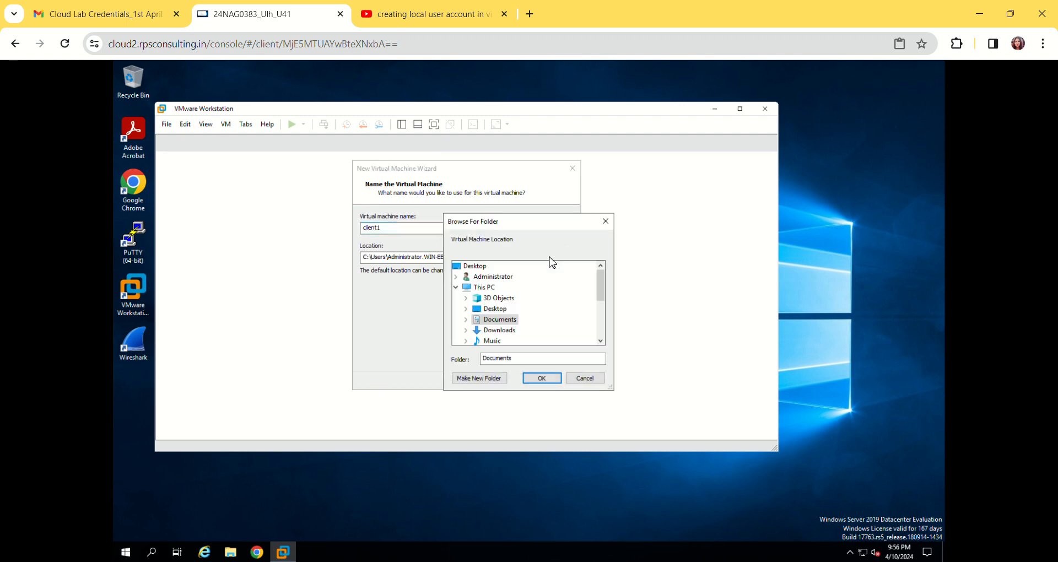
click(495, 290)
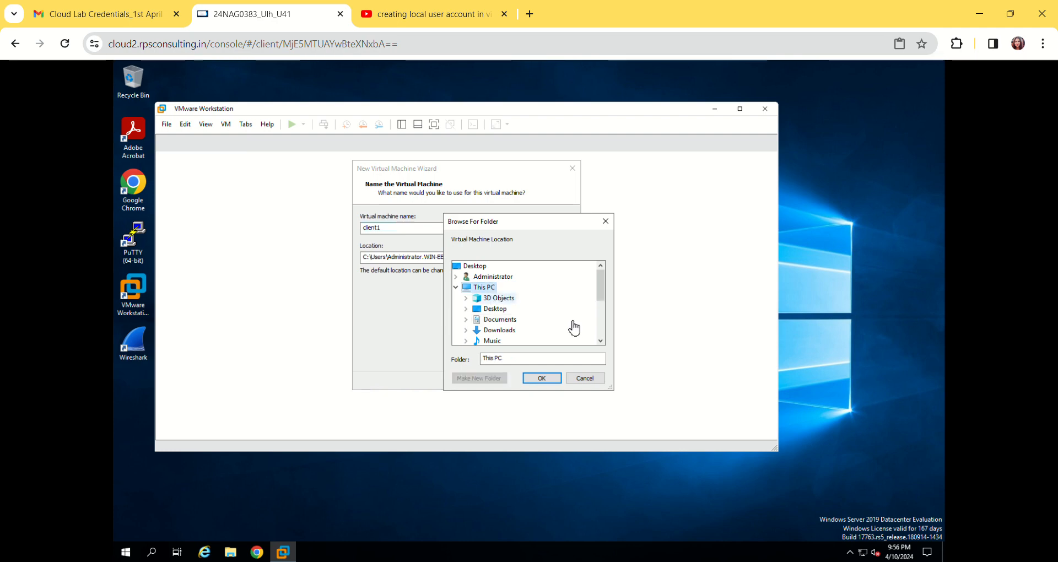
click(600, 341)
click(601, 341)
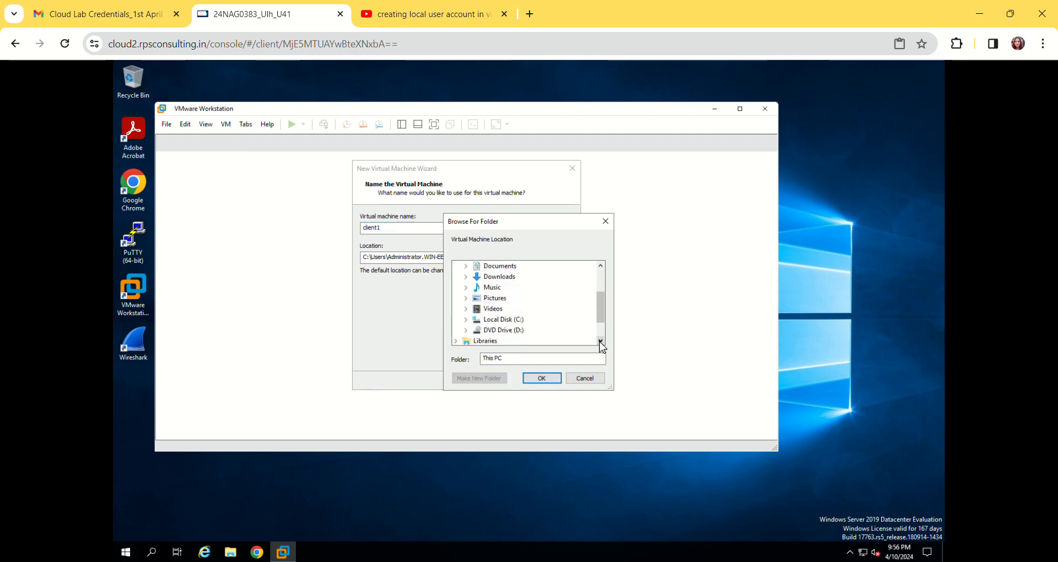
double_click(508, 320)
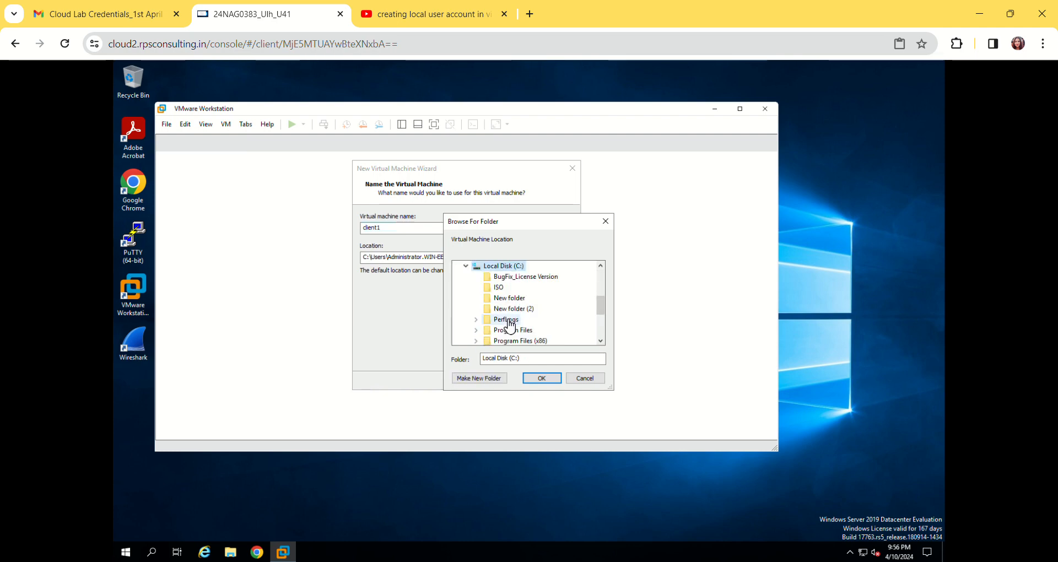
click(484, 380)
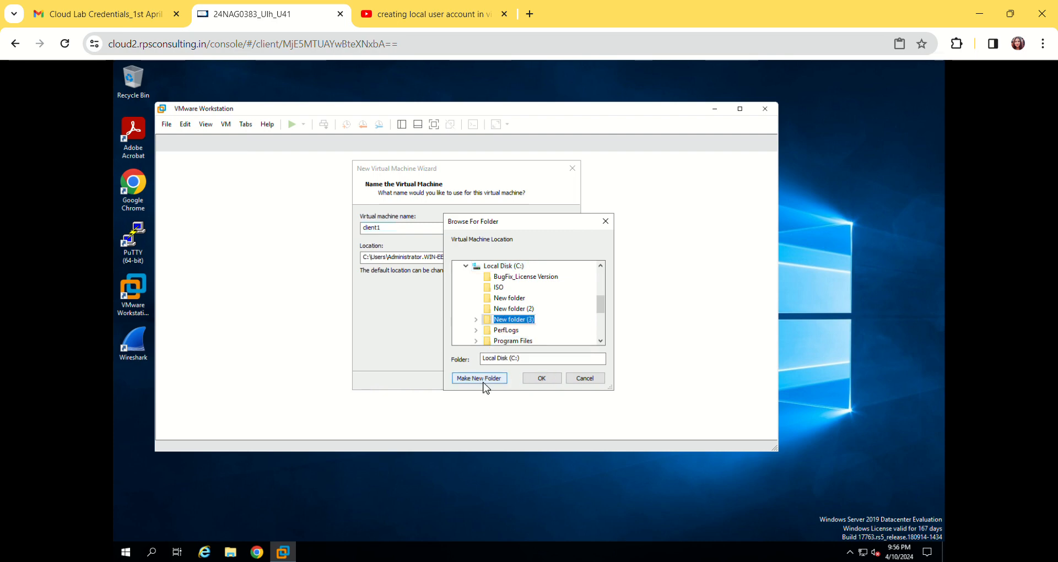
key(BackSpace)
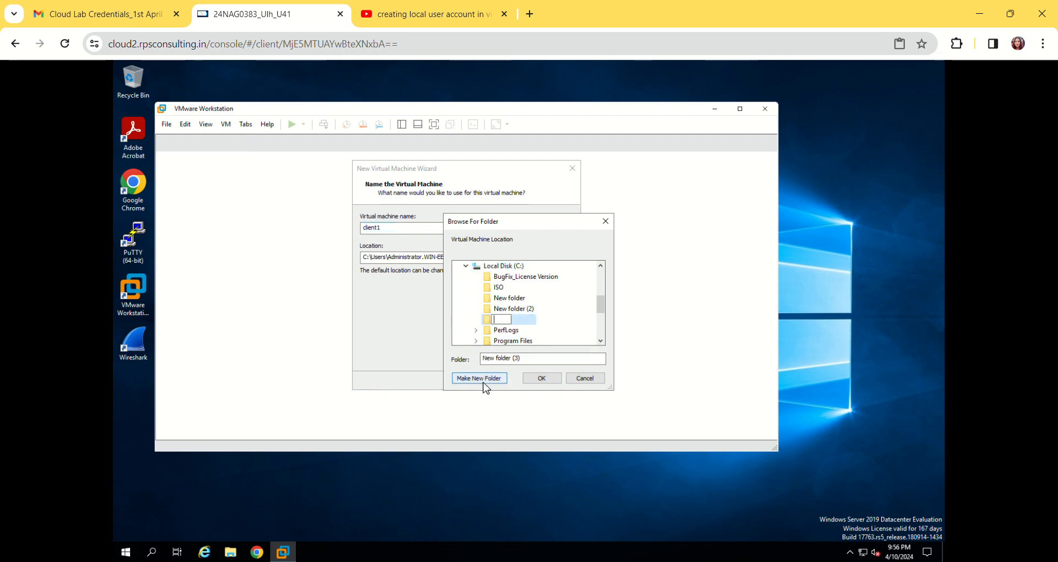
text(vms)
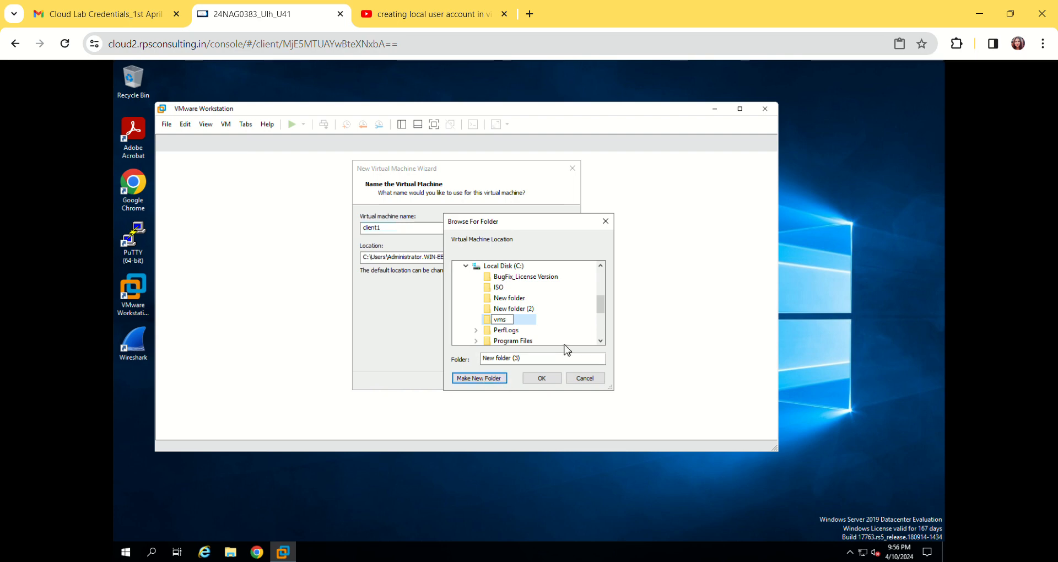
key(Return)
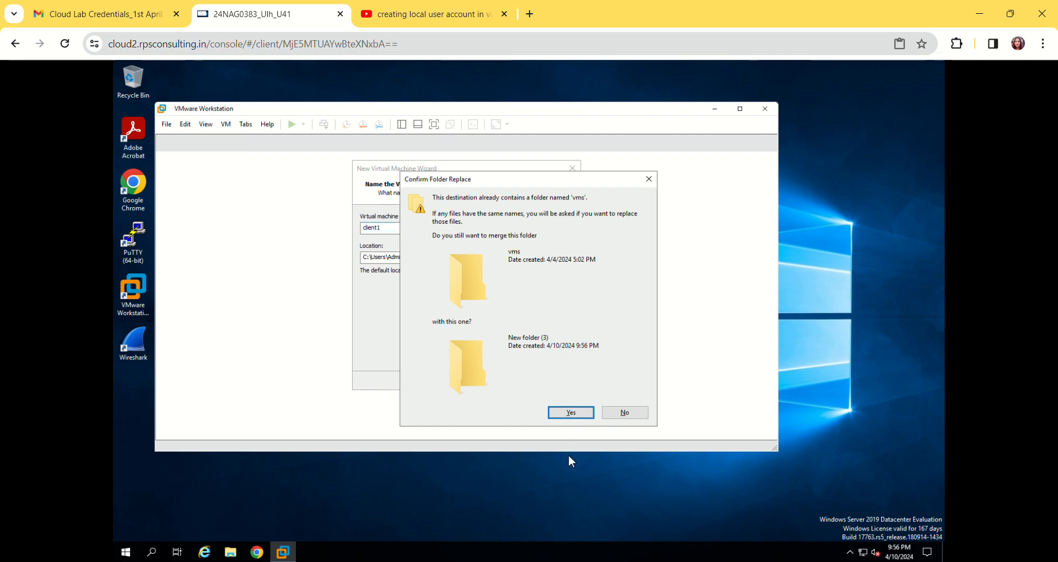
click(576, 414)
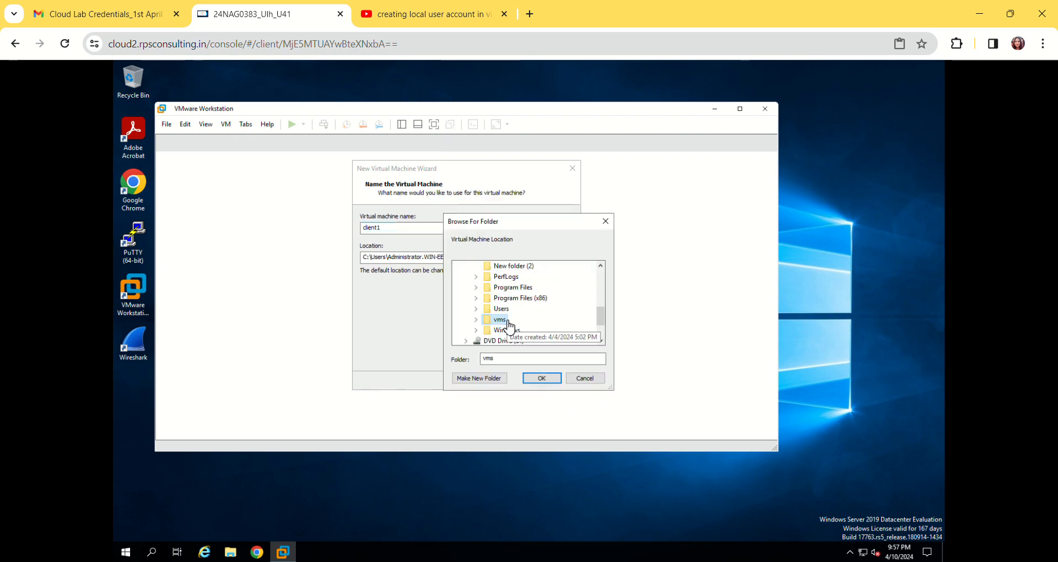
Make a client1 folder inside vms, merging it with the existing one, and try to use it as the virtual machine location
click(481, 380)
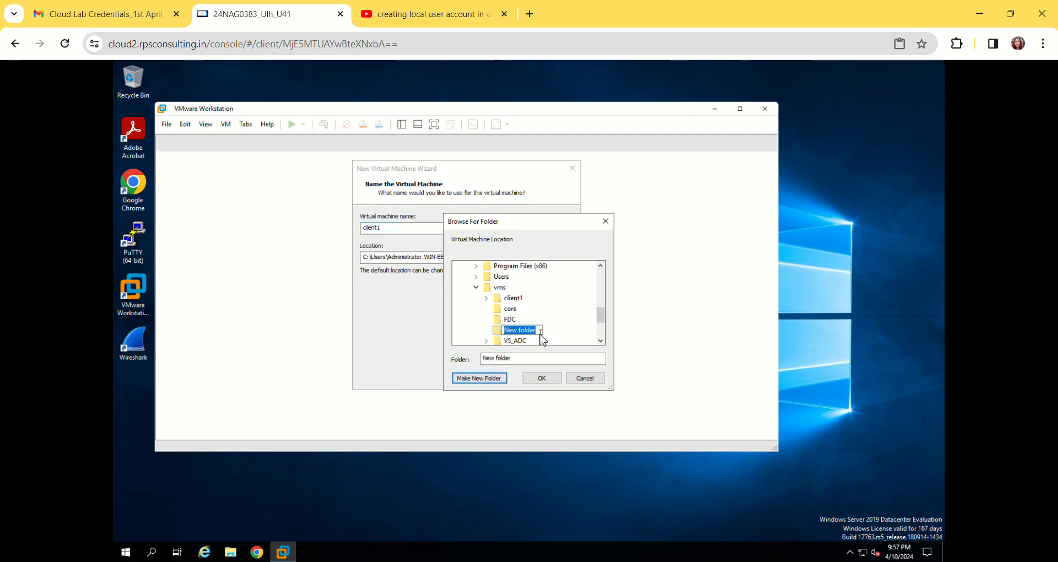
text(c)
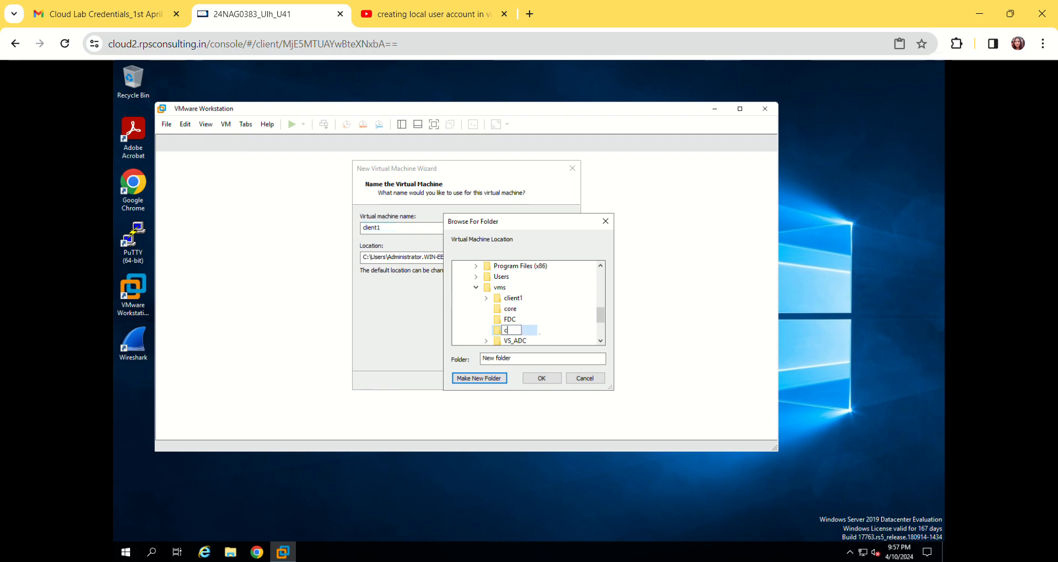
text(lient1)
key(Return)
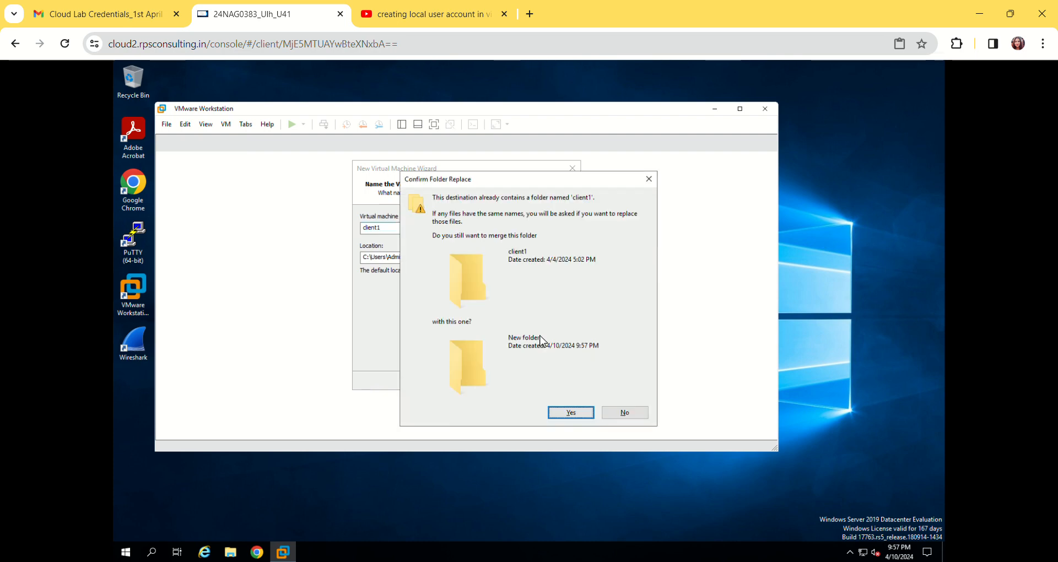
click(560, 413)
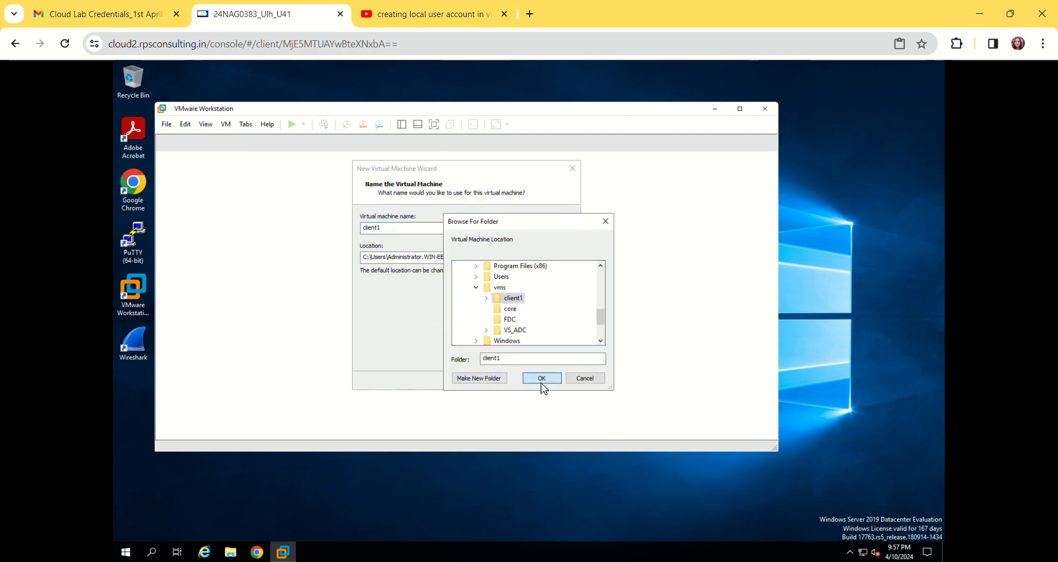
click(541, 383)
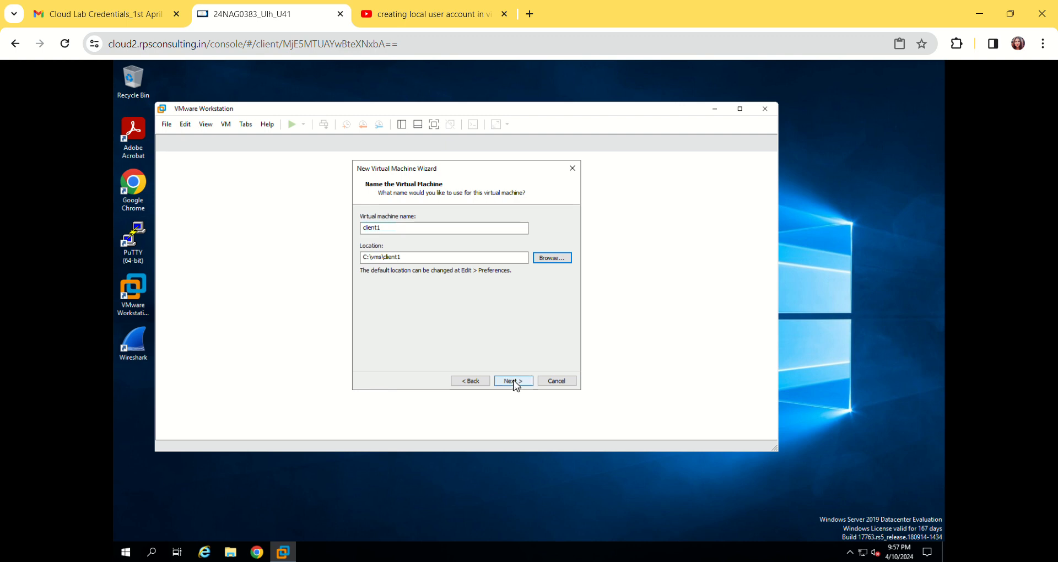
click(514, 382)
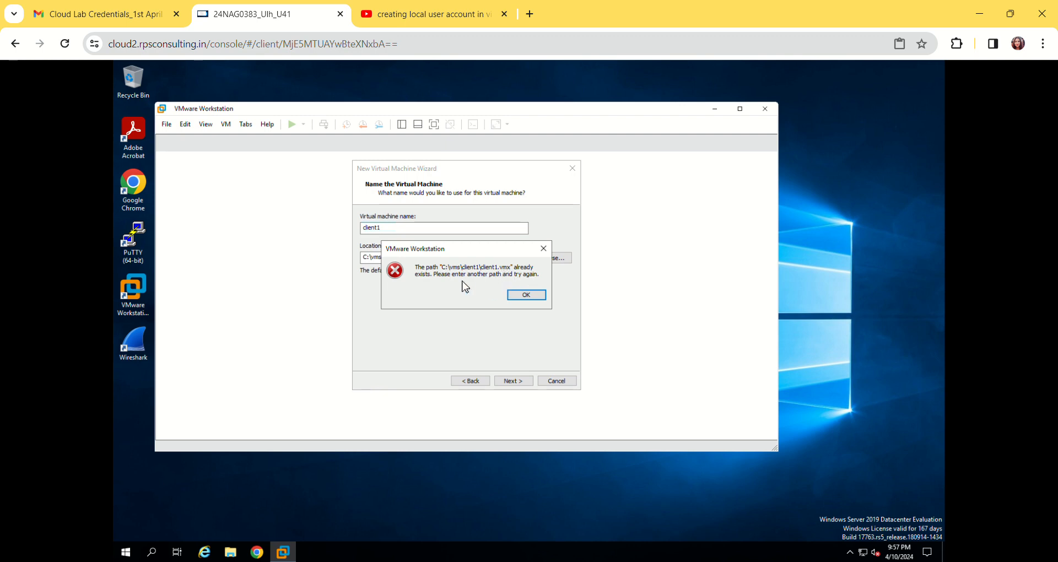
click(526, 296)
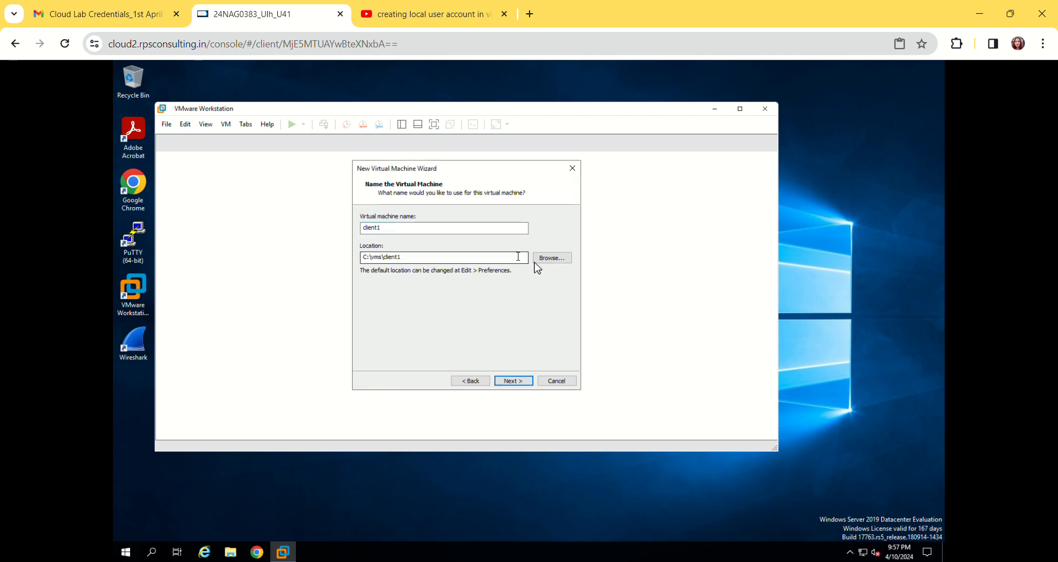
Rename the virtual machine client2 and make a new location folder named vms2 on Local Disk (C:)
click(440, 228)
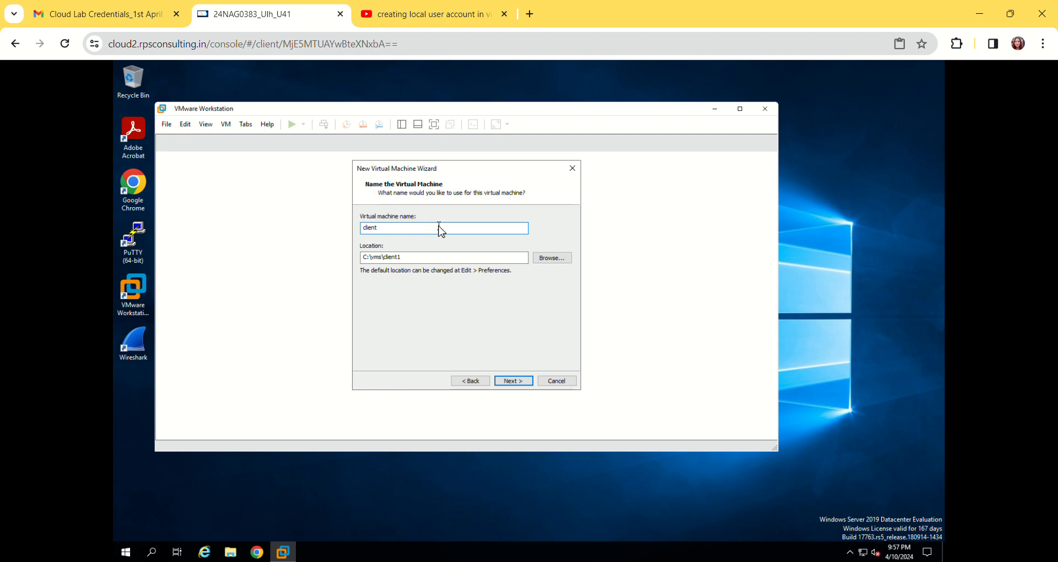
text(2)
click(545, 259)
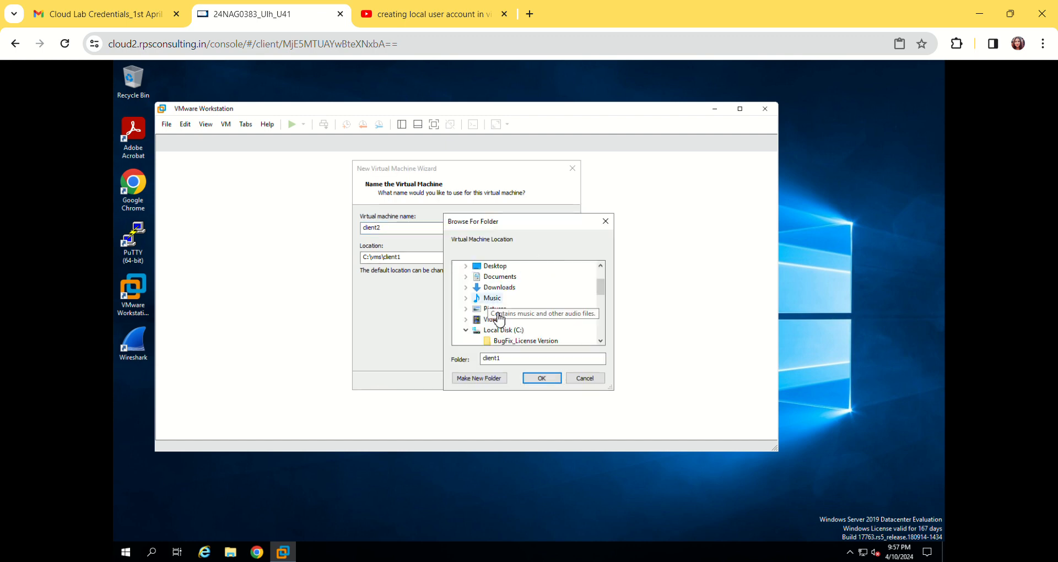
click(601, 340)
click(600, 341)
click(601, 341)
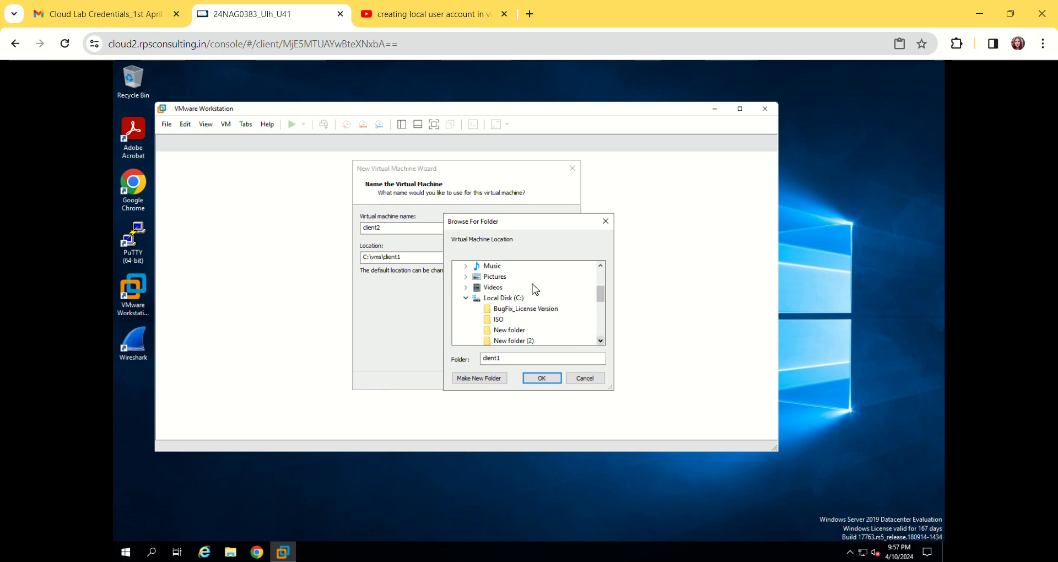
click(508, 303)
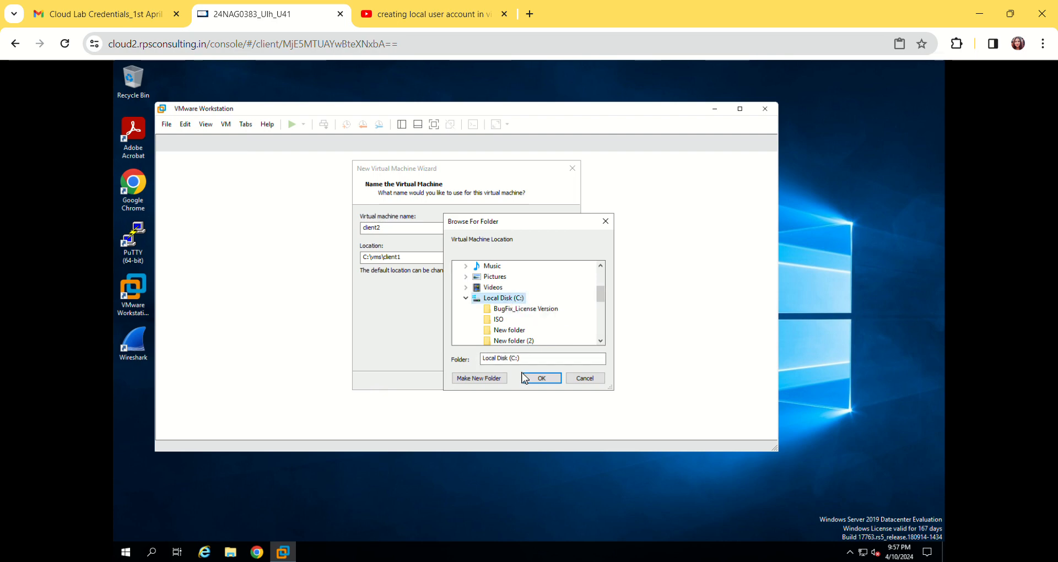
click(496, 378)
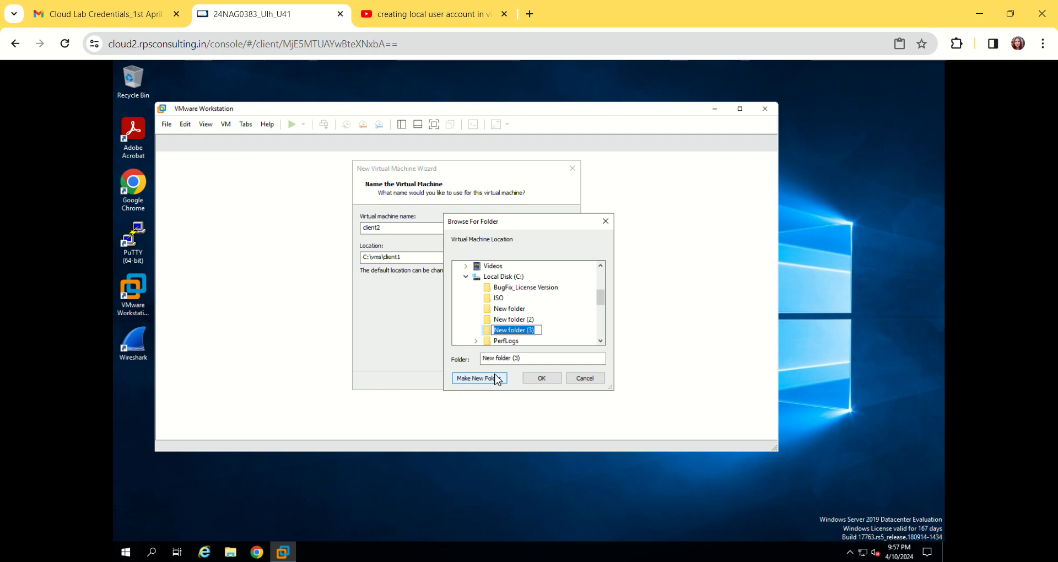
text(v)
text(n)
text(s2)
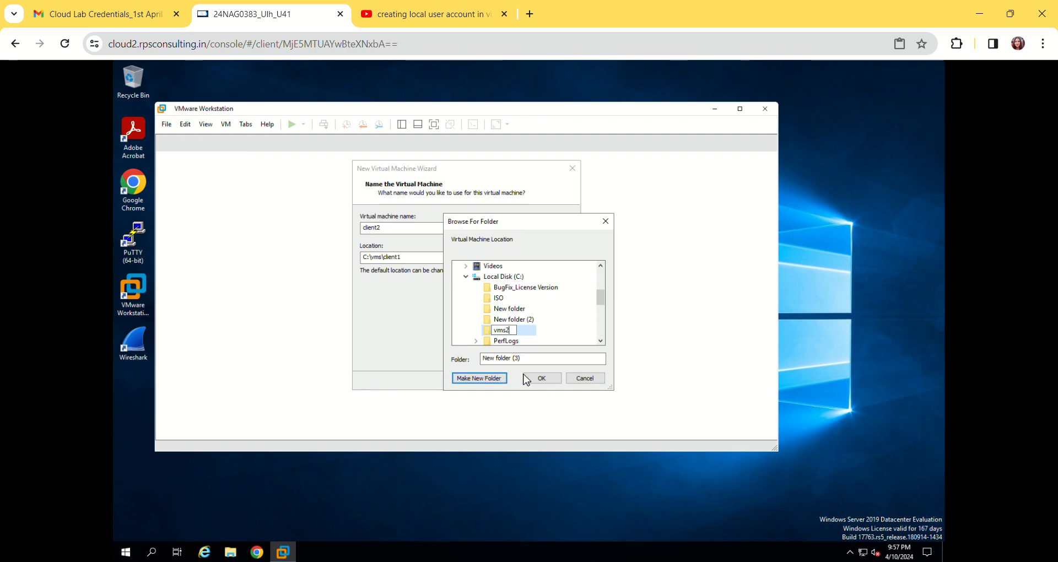
Make a client2 folder inside vms2 and accept it as the virtual machine location
click(485, 379)
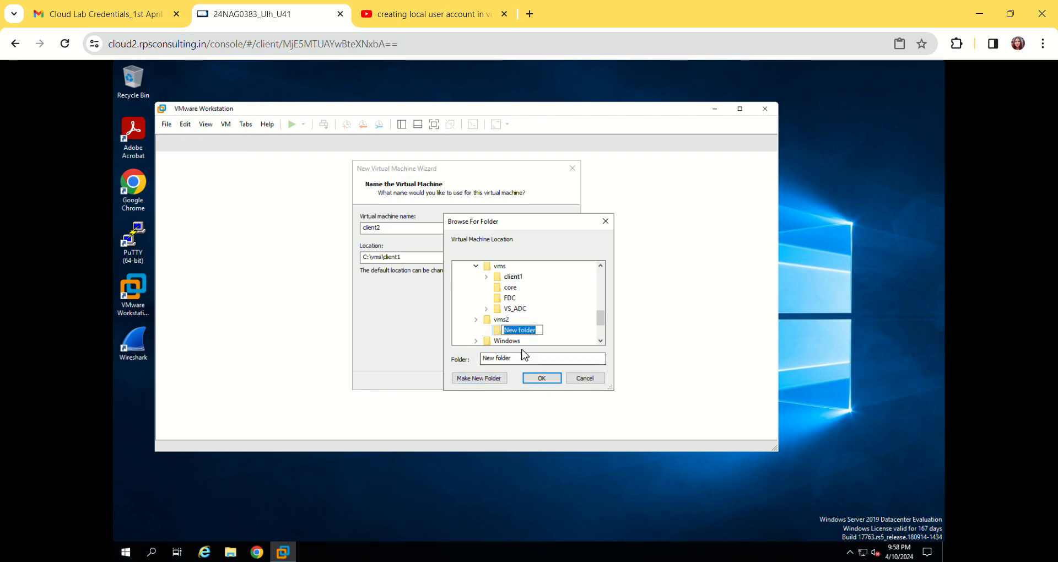
text(c)
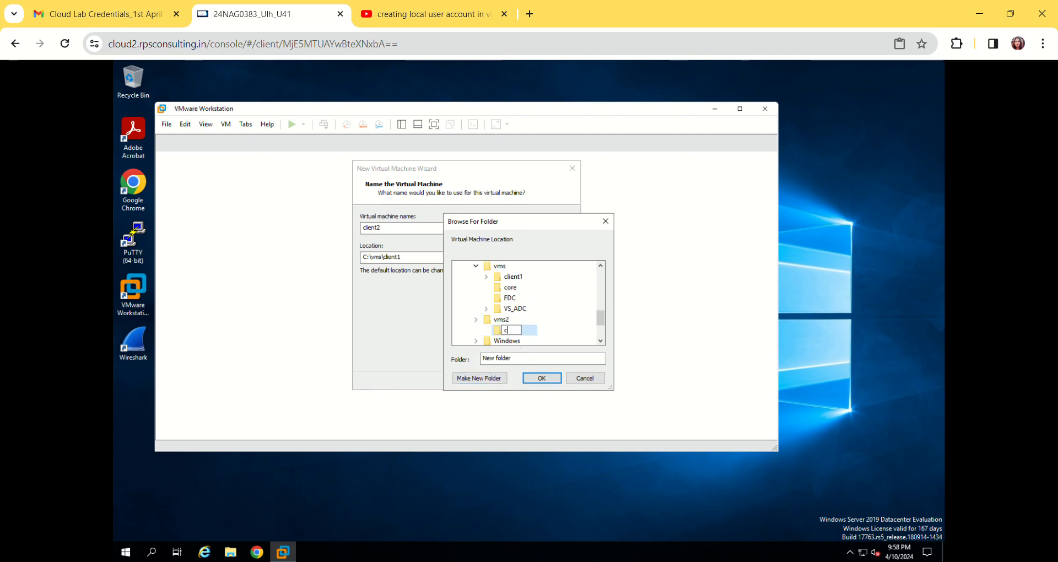
text(lient)
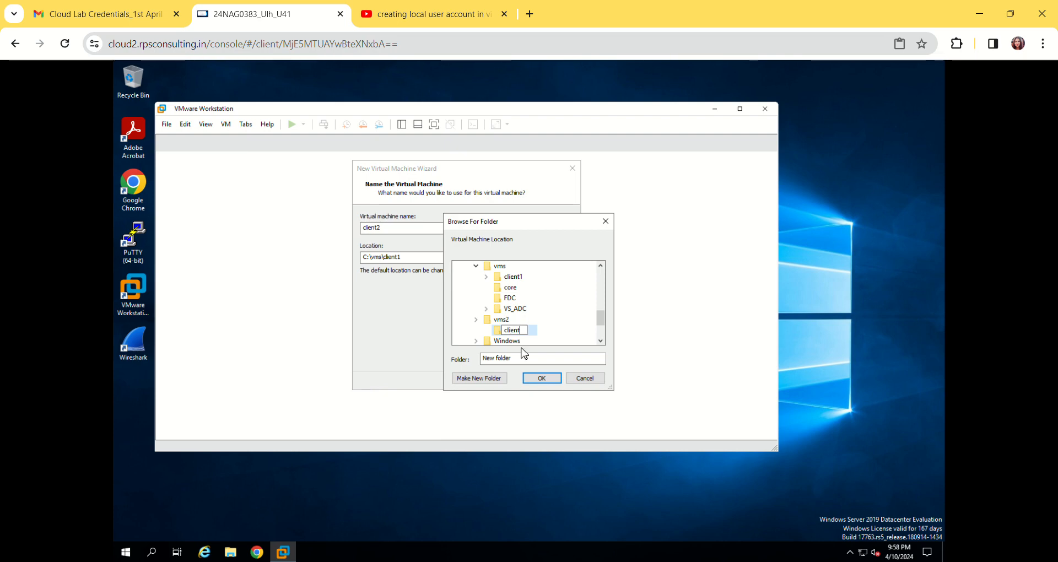
text(2)
click(531, 380)
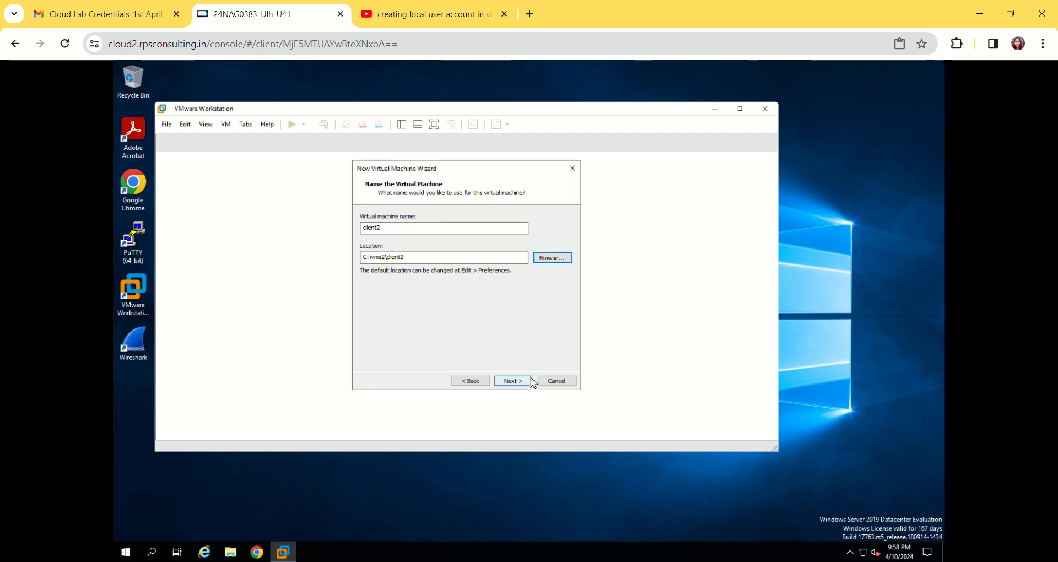
click(523, 382)
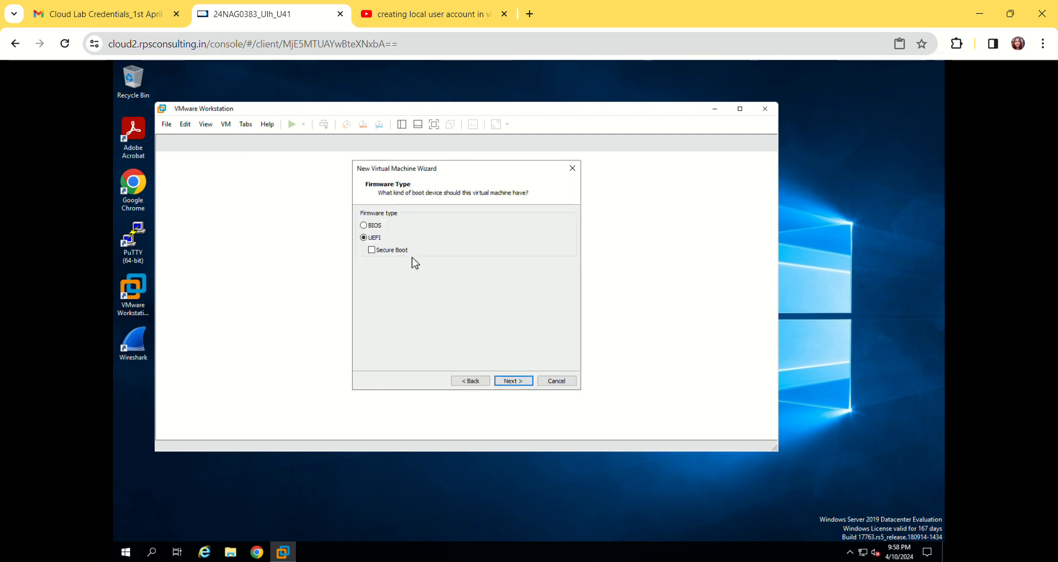
Choose BIOS firmware and accept 2 processors with 1 core each and 2048 MB of memory
click(367, 226)
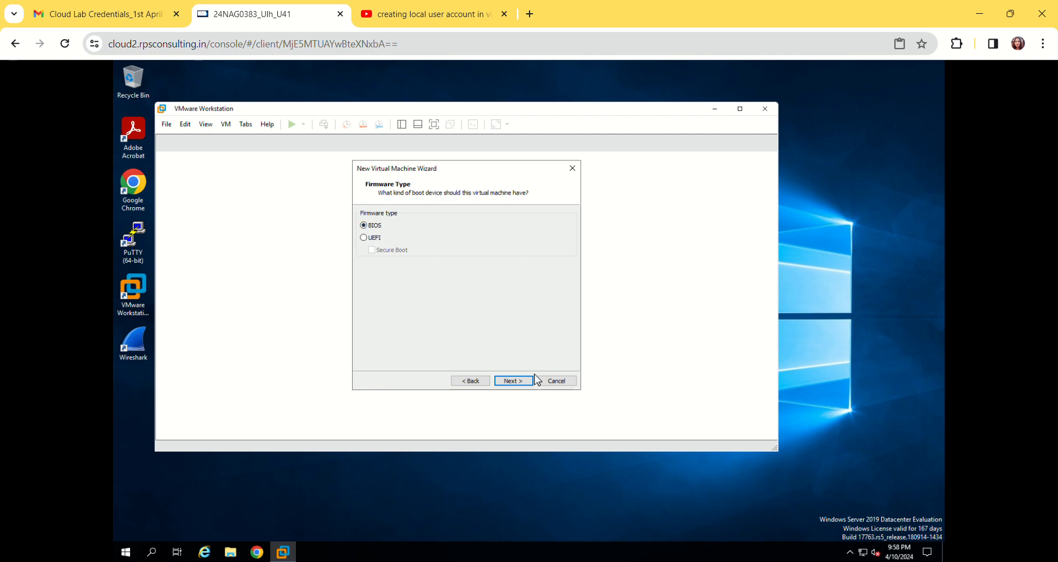
click(518, 381)
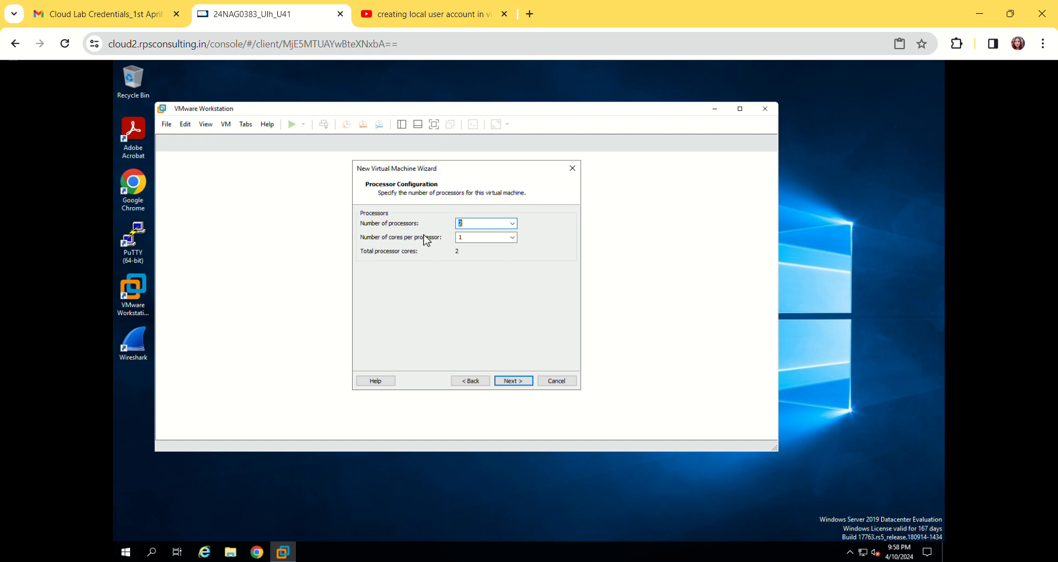
click(512, 379)
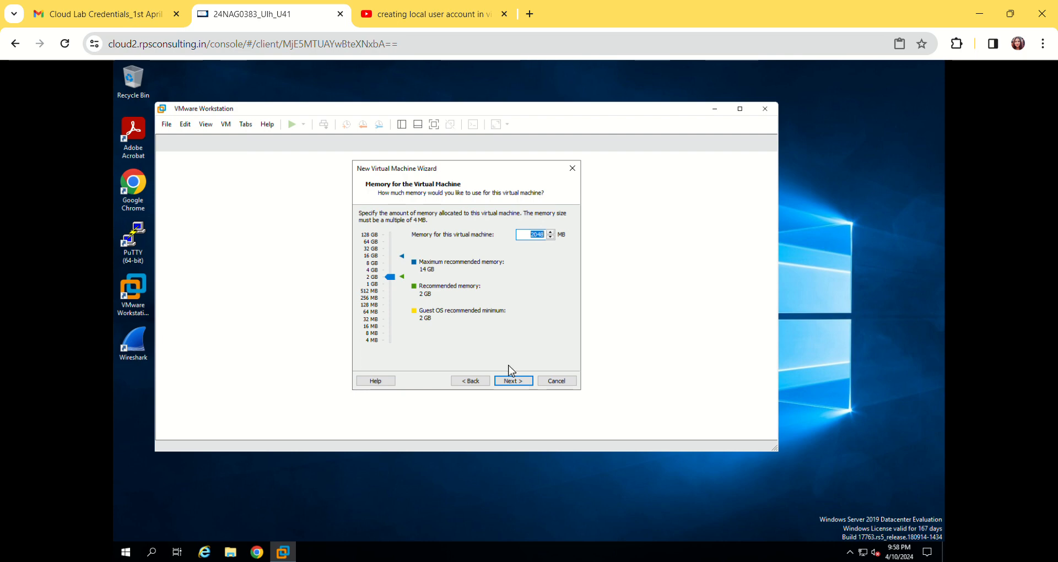
click(511, 380)
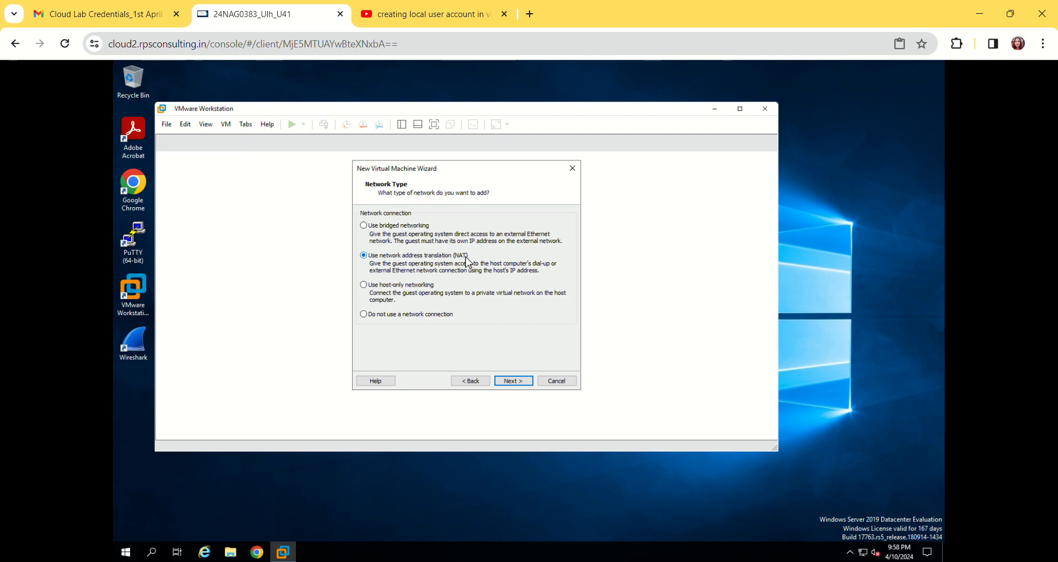
Accept NAT networking and the LSI Logic SAS controller, with SCSI as the virtual disk type
click(510, 382)
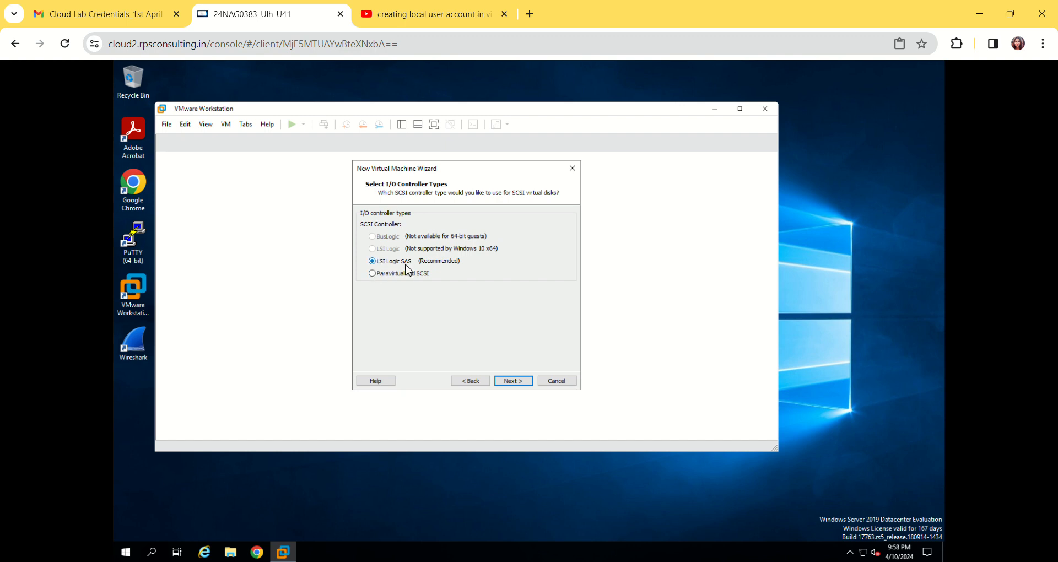
click(510, 382)
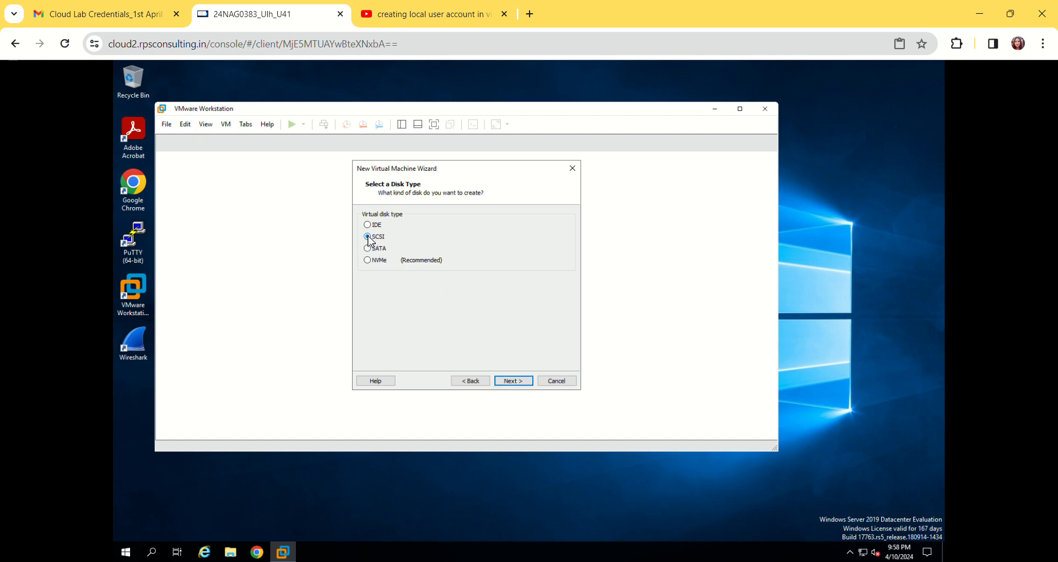
click(511, 382)
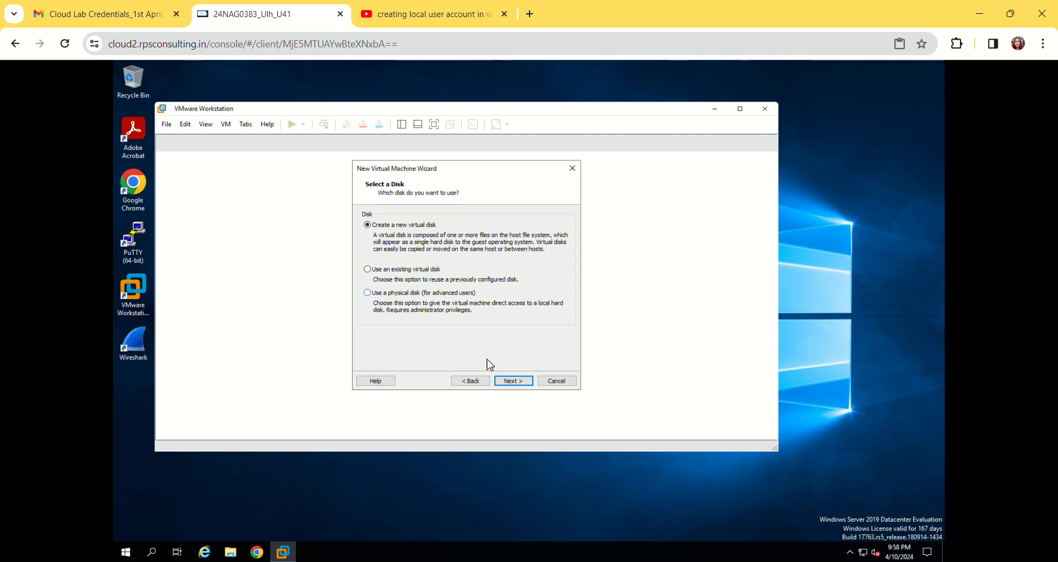
Create a new 60 GB virtual disk stored as a single file named client2.vmdk and finish the virtual machine wizard
click(515, 383)
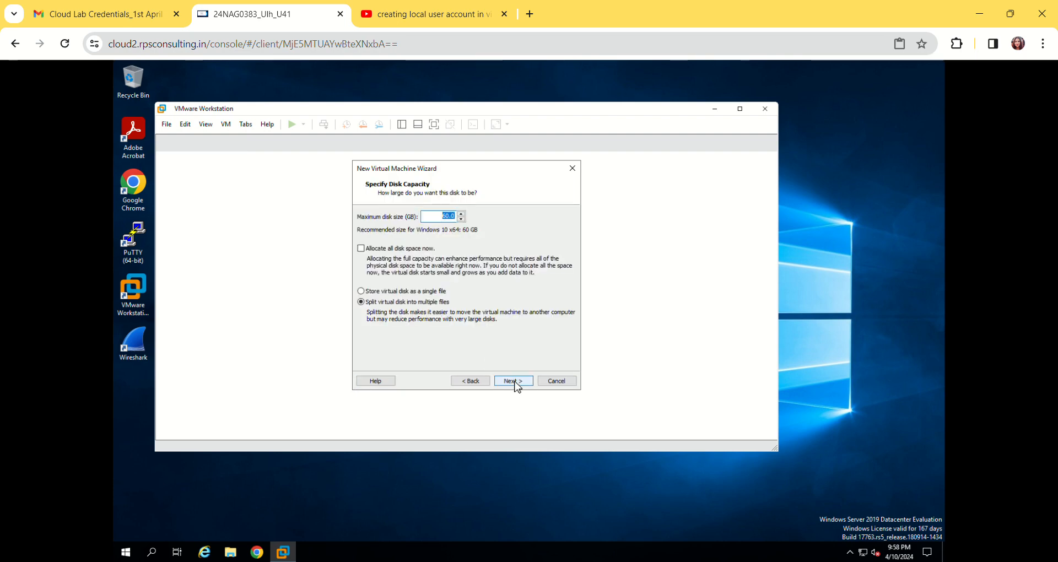
click(361, 292)
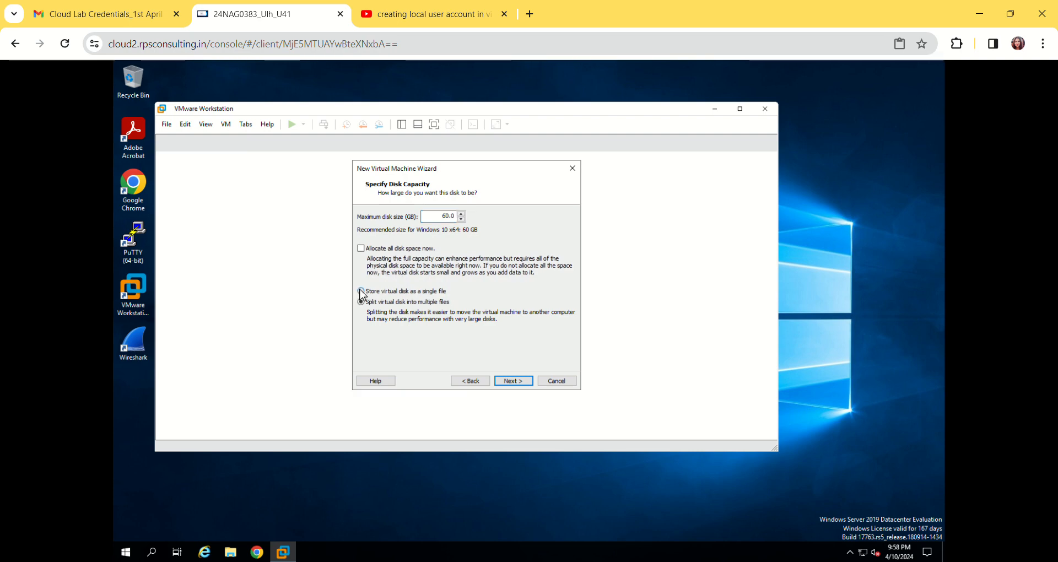
click(524, 384)
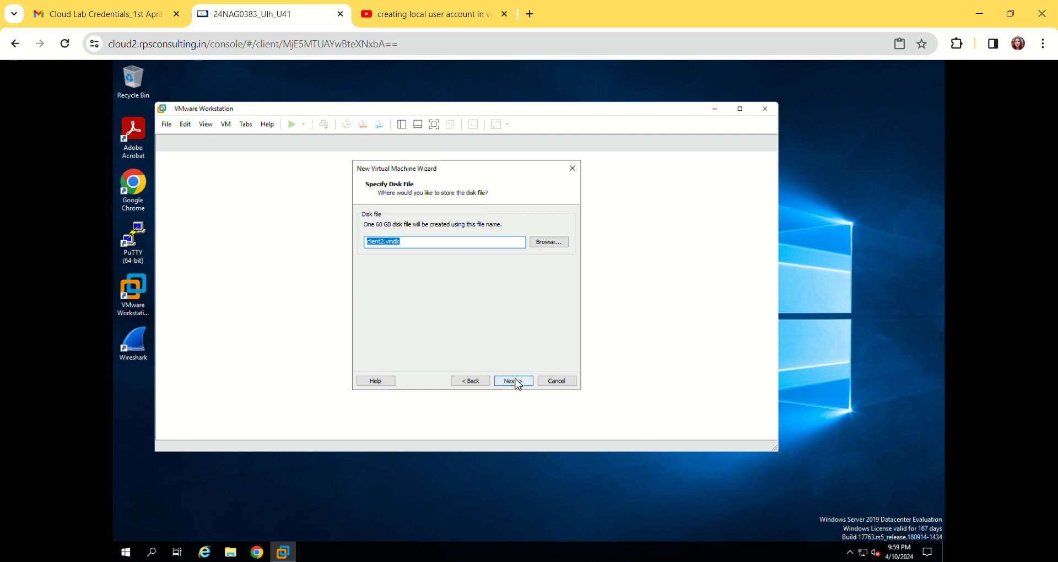
click(517, 384)
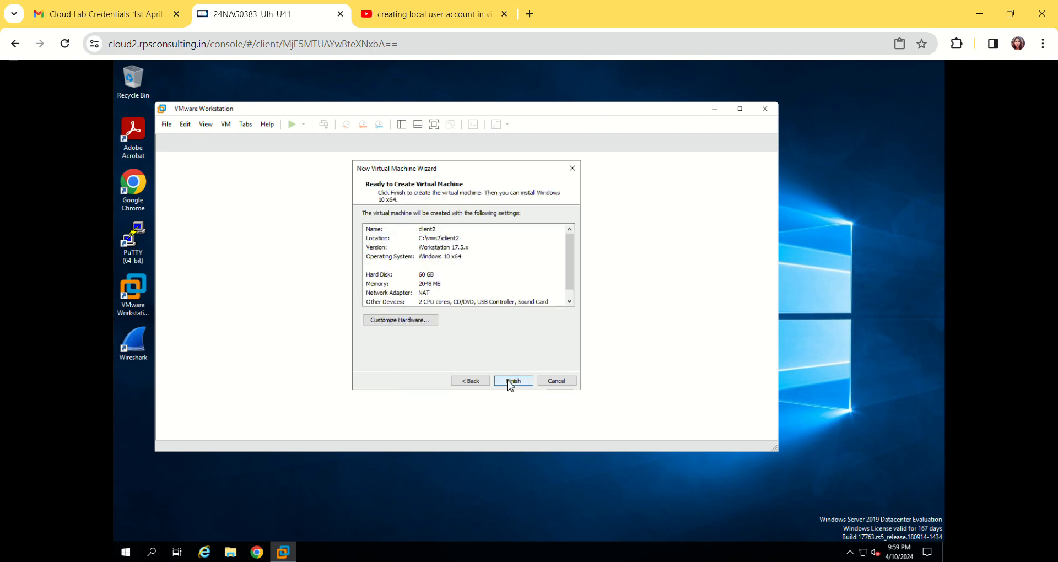
click(509, 385)
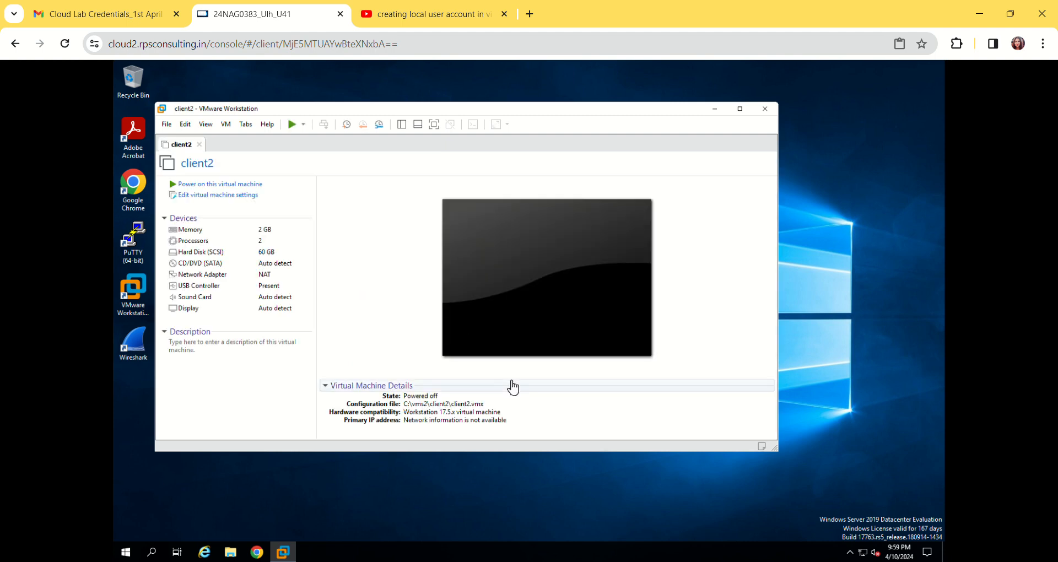
Try to power on the client2 virtual machine
click(223, 185)
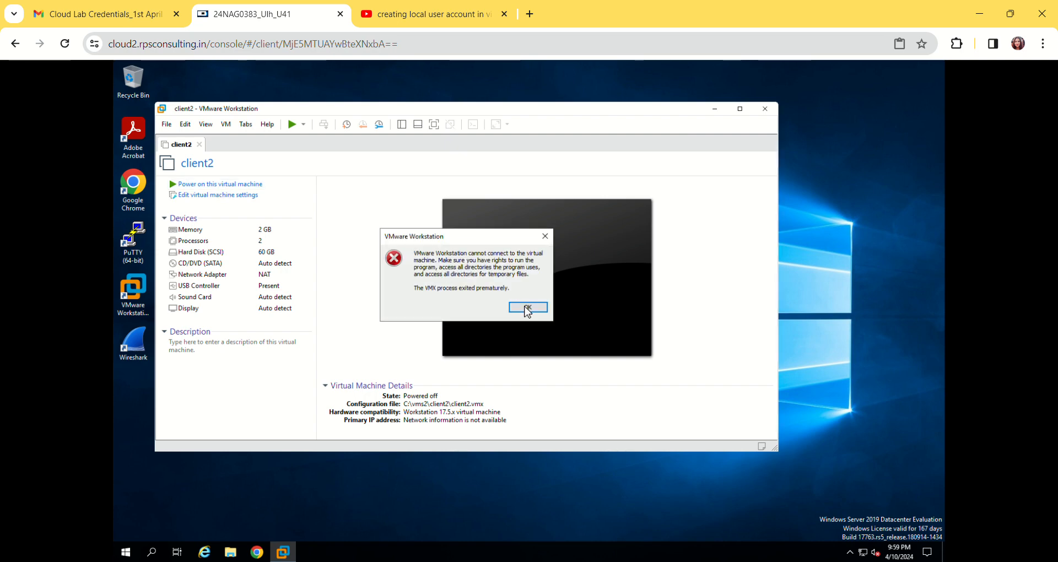
click(527, 307)
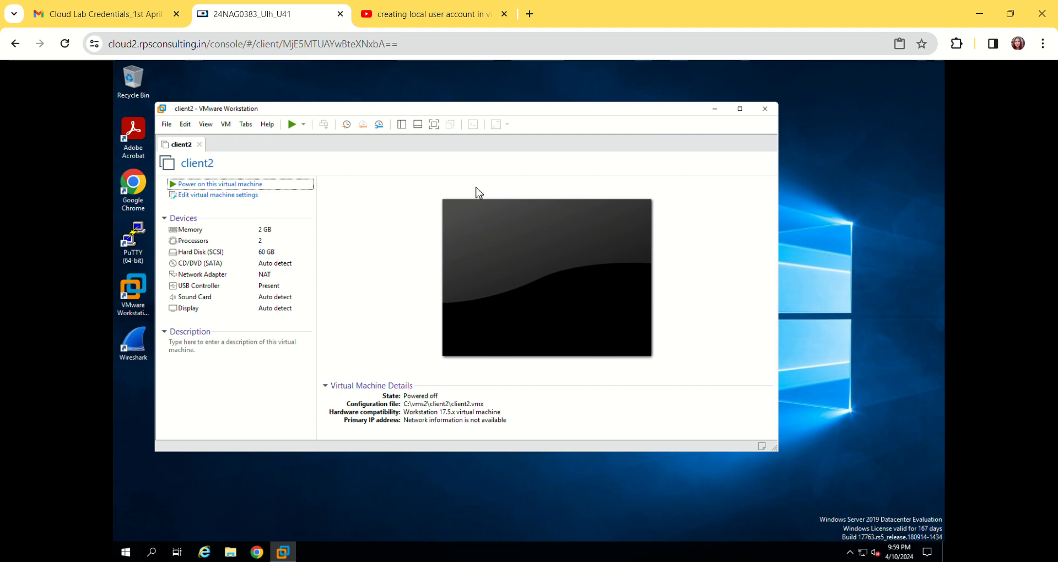
Switch client2's CD/DVD (SATA) drive to use an ISO image file and start browsing for the image
click(282, 267)
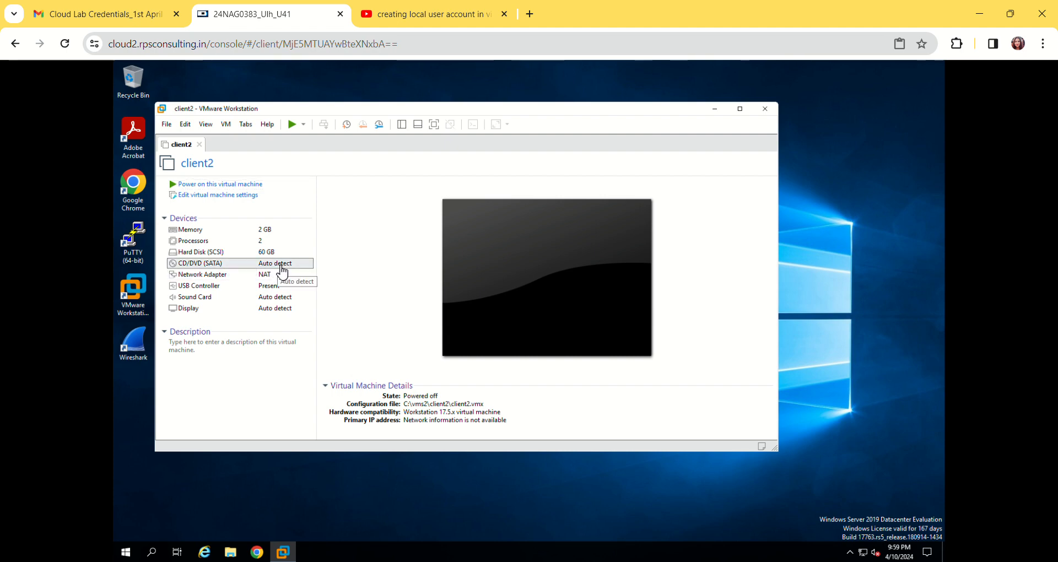
double_click(281, 268)
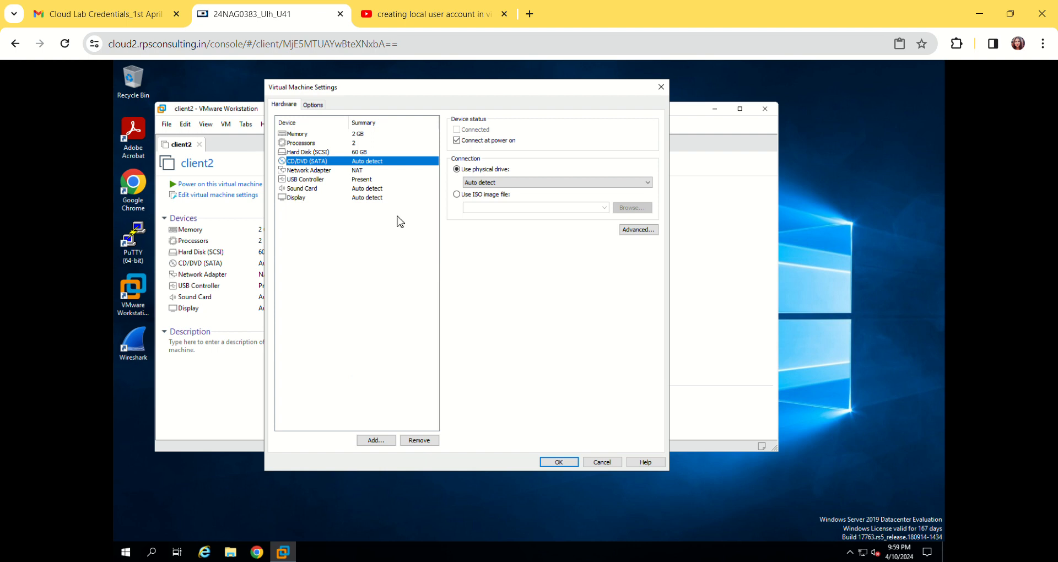
click(457, 195)
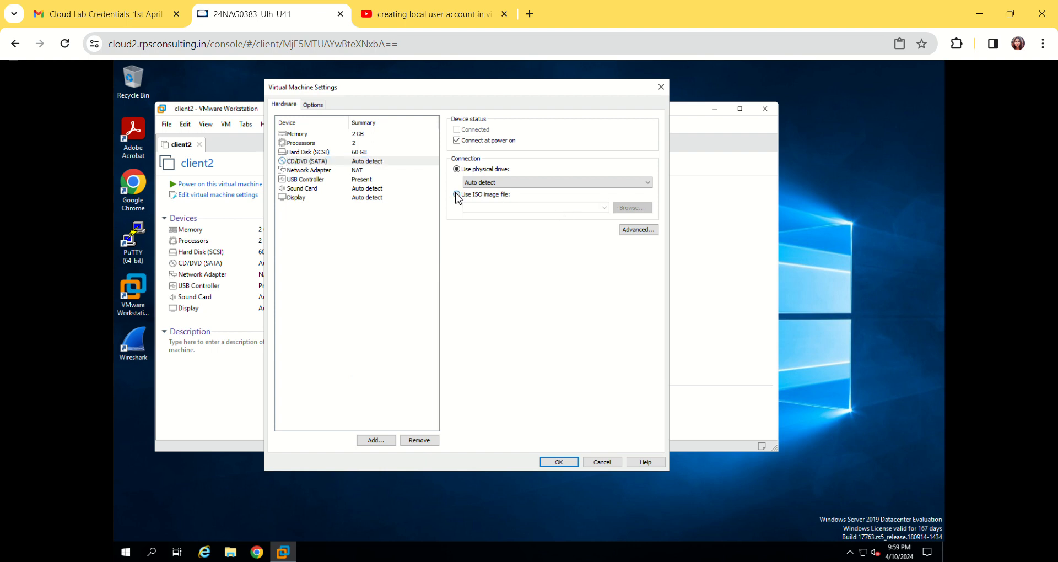
click(632, 208)
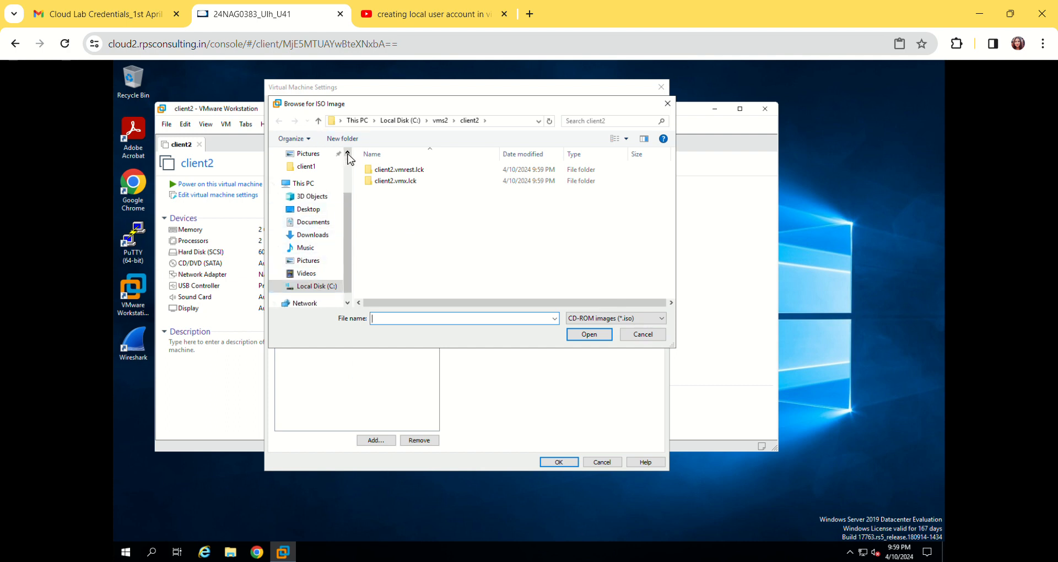
Search for "iso" in the client2 folder and extend the search to This PC
click(348, 154)
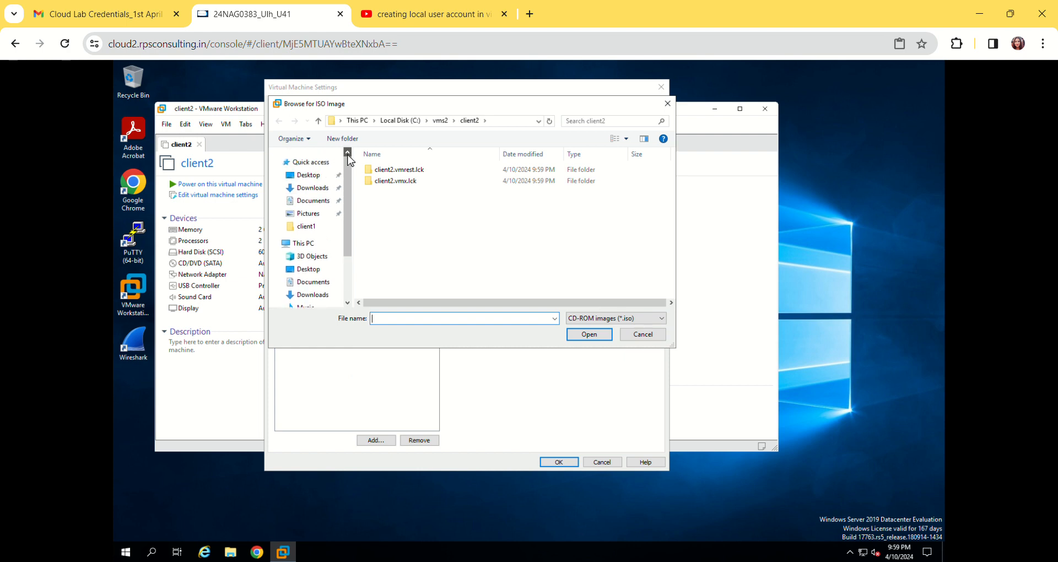
click(347, 303)
click(348, 303)
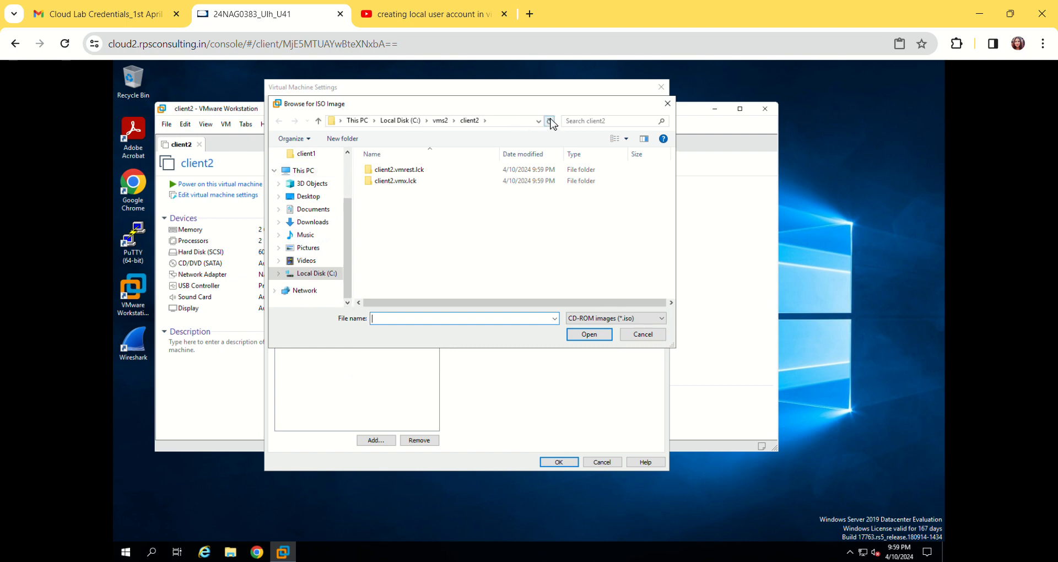
click(582, 123)
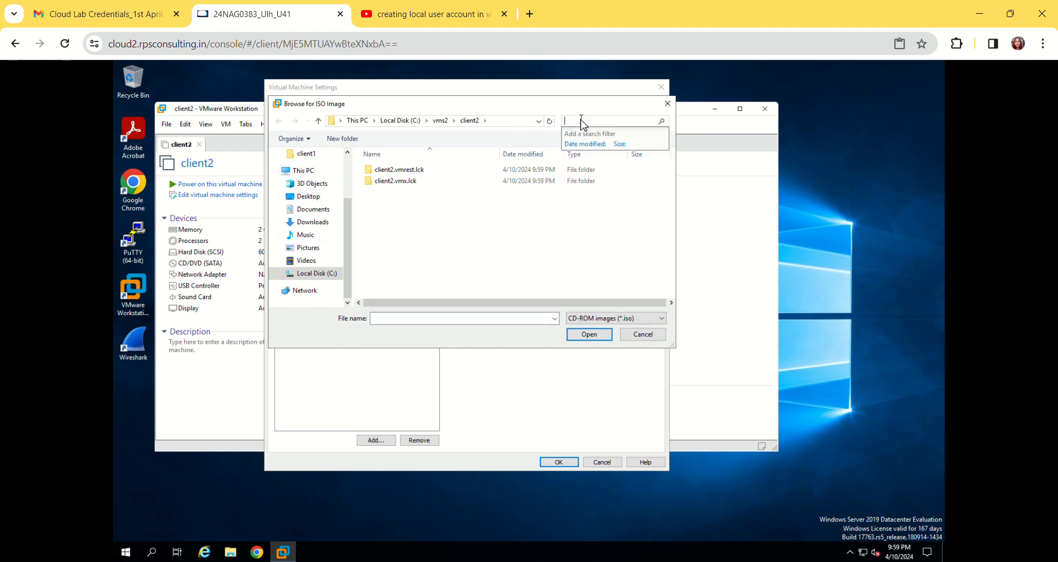
text(iso)
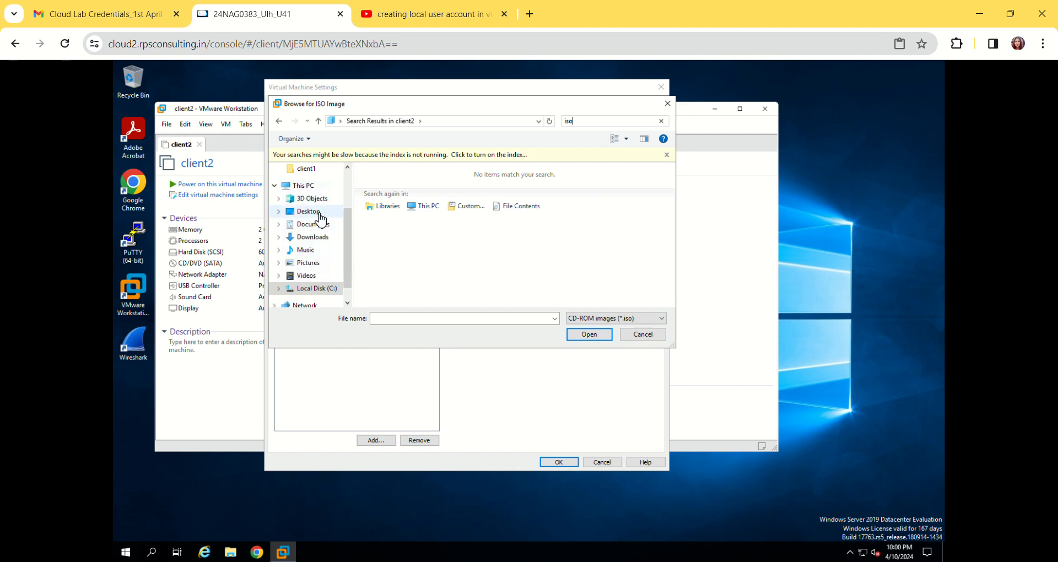
click(348, 166)
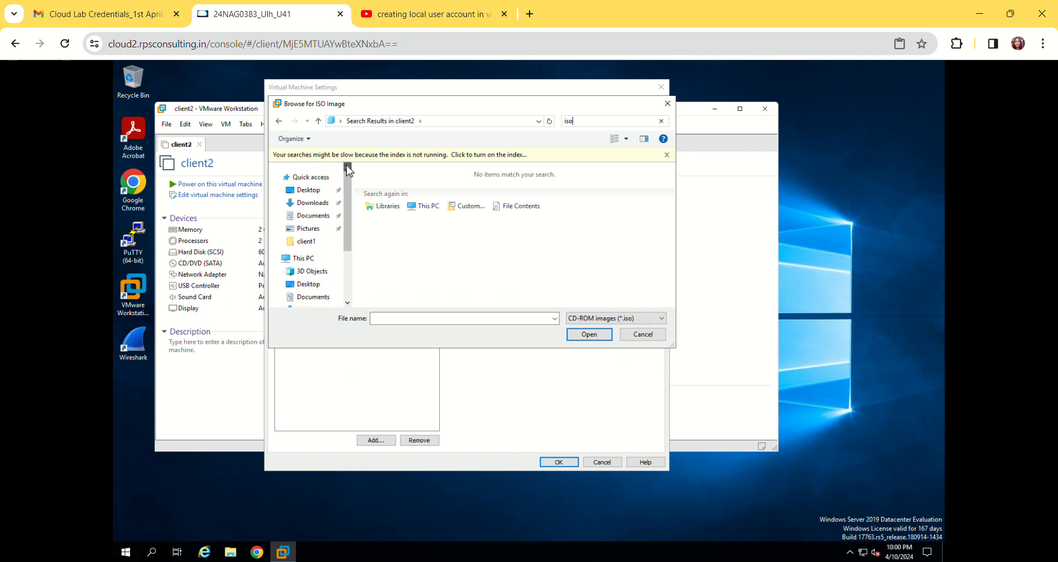
scroll(325, 228, up, 1)
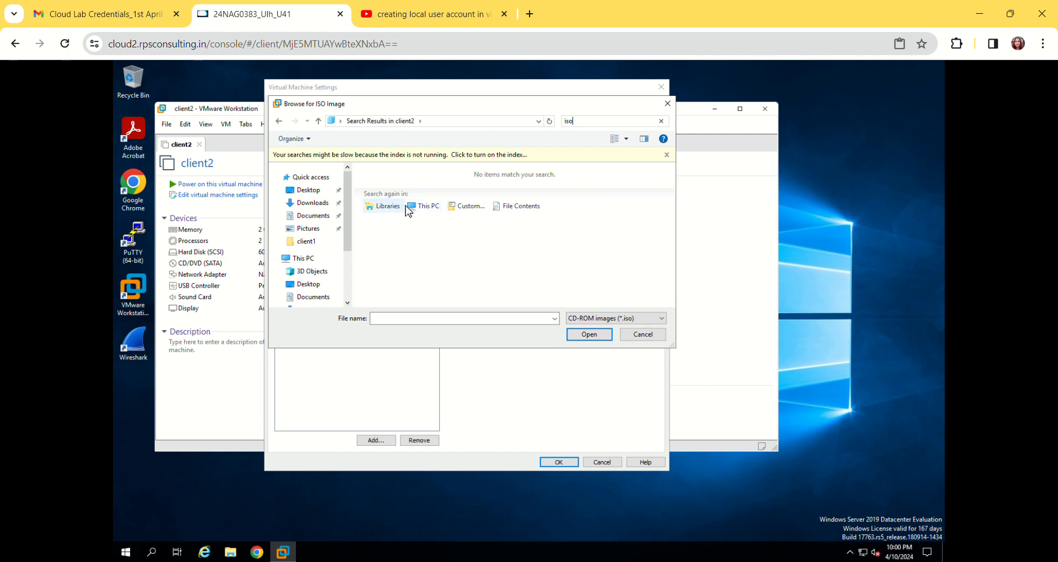
click(418, 207)
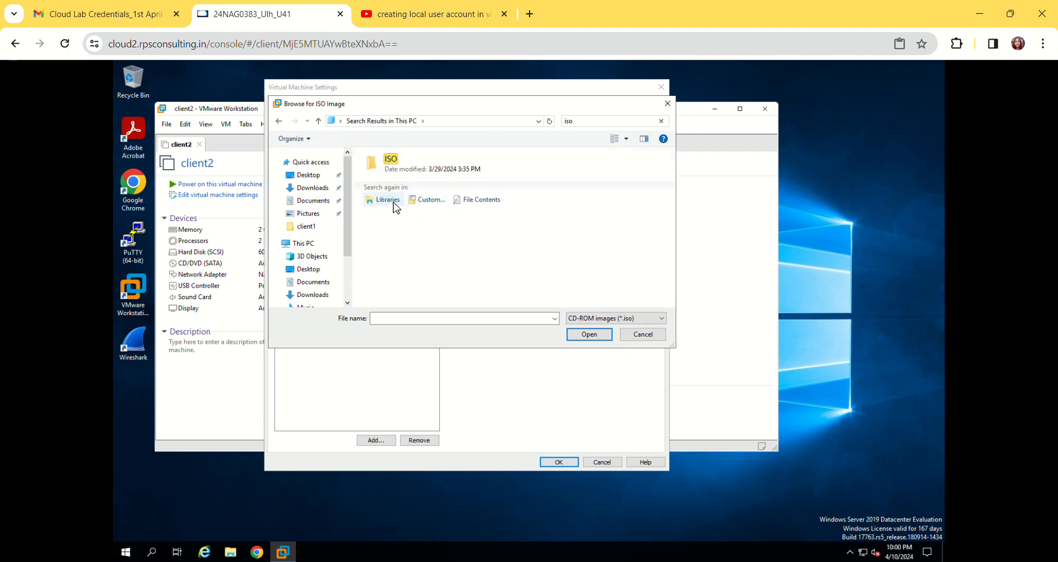
Open the ISO folder, attach the Windows 10 x64 V1903 image to the CD/DVD drive and save the virtual machine settings
click(430, 165)
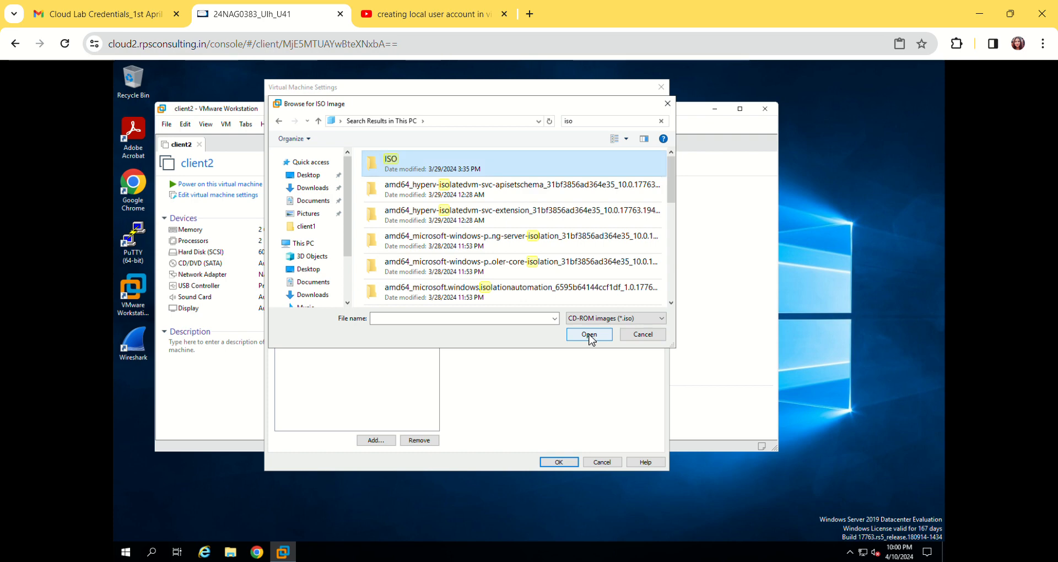
click(543, 171)
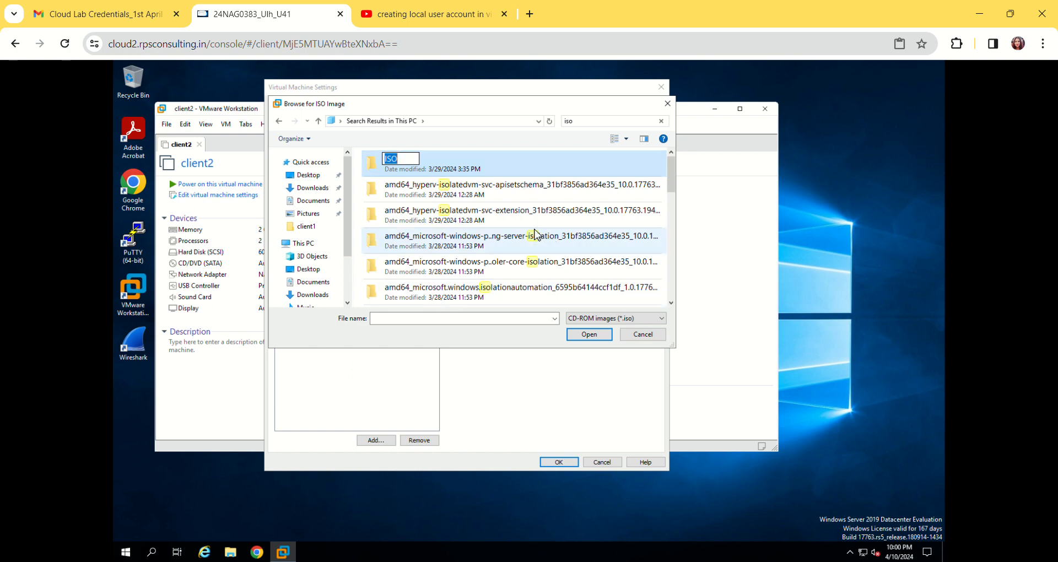
click(498, 159)
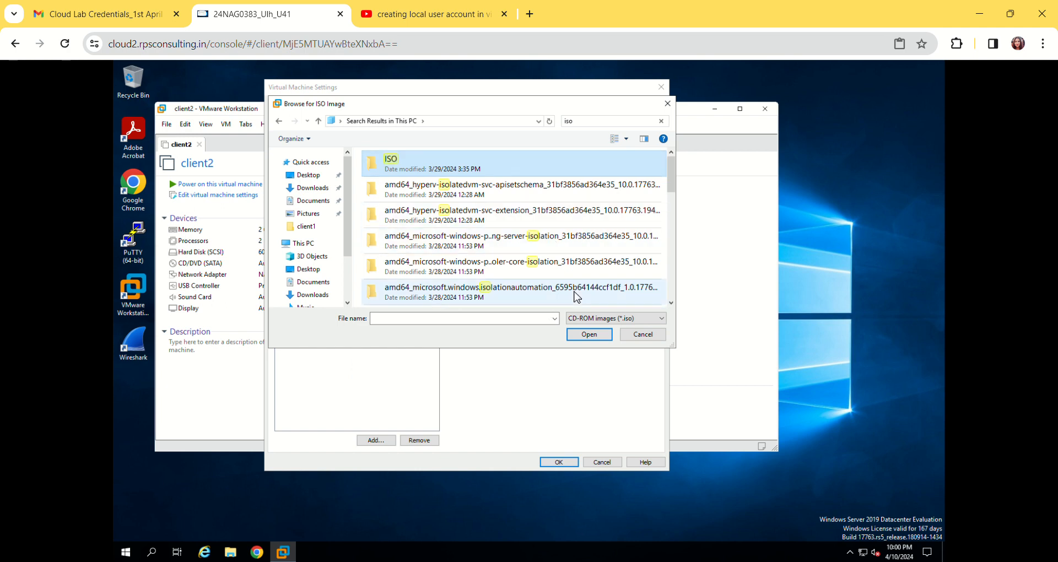
click(580, 335)
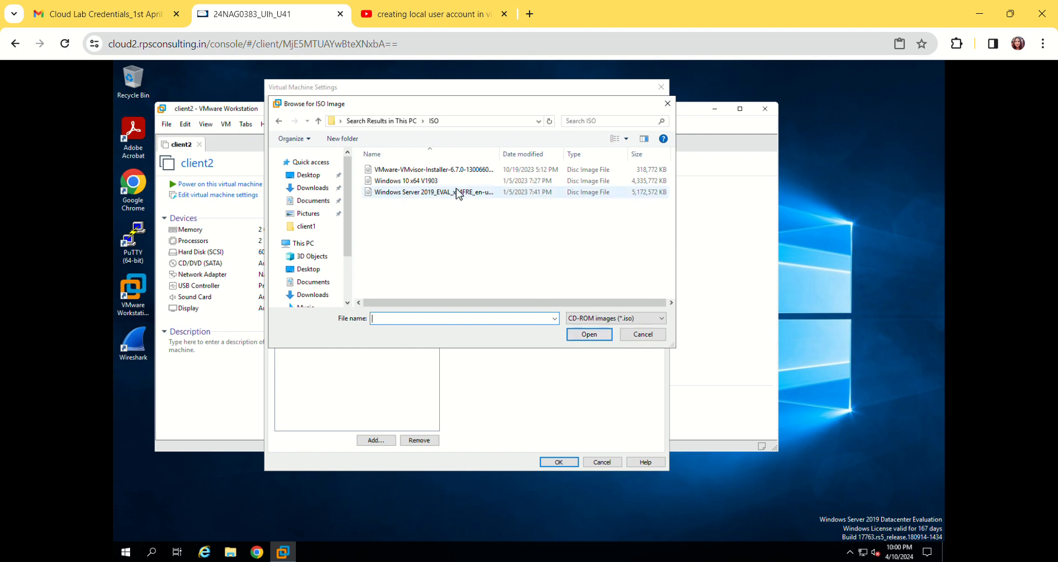
click(425, 184)
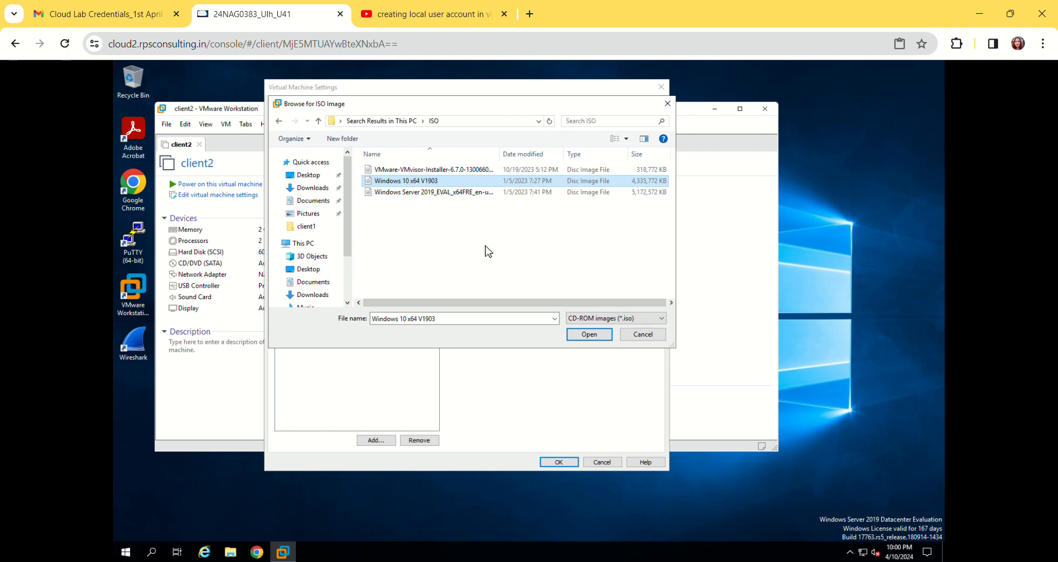
click(588, 336)
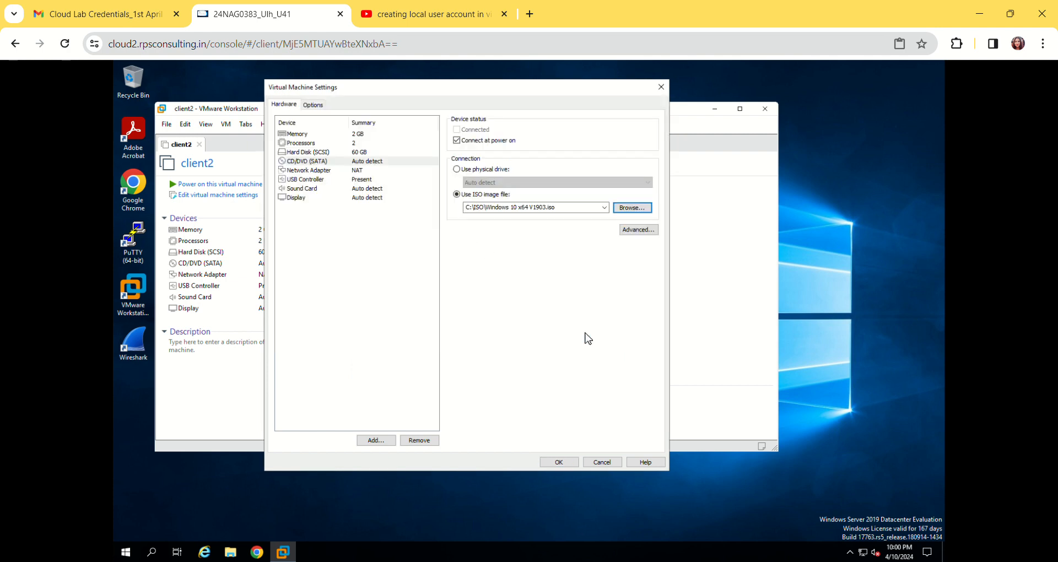
click(554, 461)
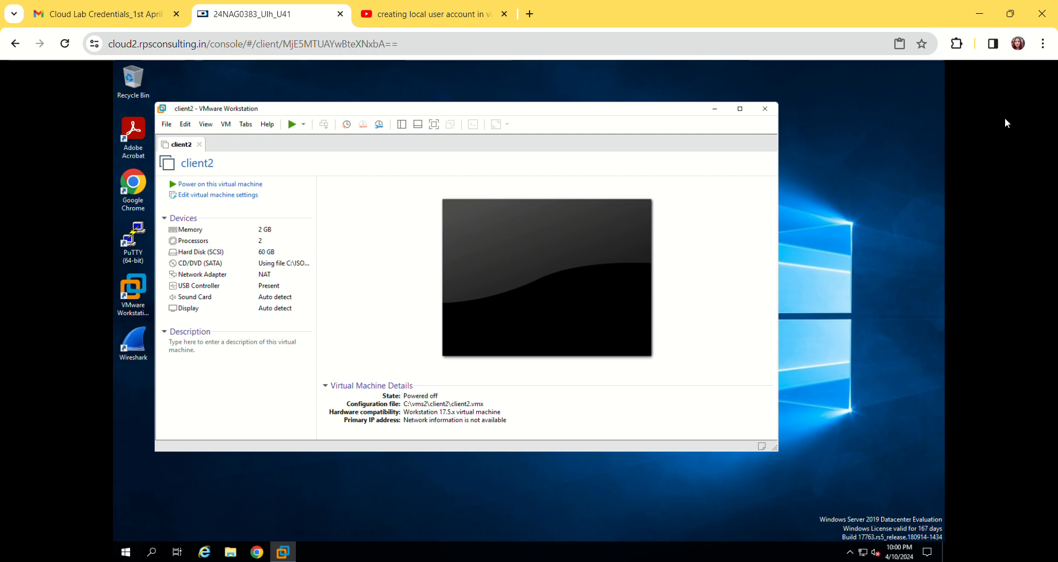
Try again to power on client2 with the Windows 10 ISO attached
click(223, 185)
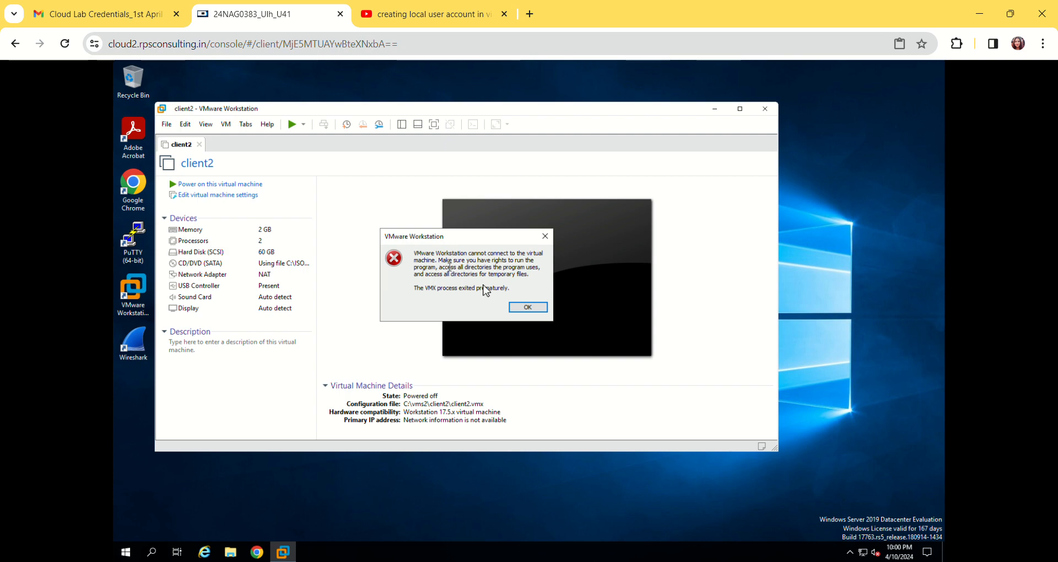